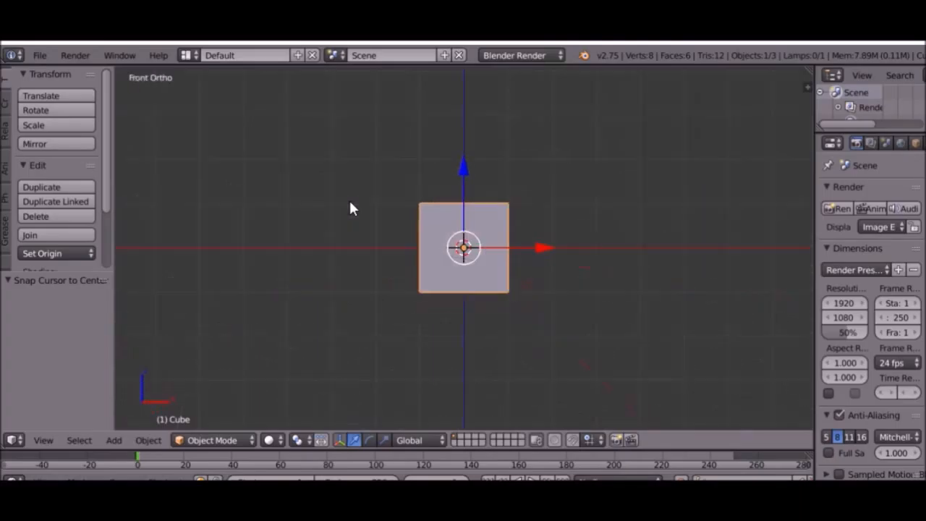
Render a still image of the default cube scene to check its lighting, and close the render.
{"action": "left_click", "coordinate": [73, 56]}
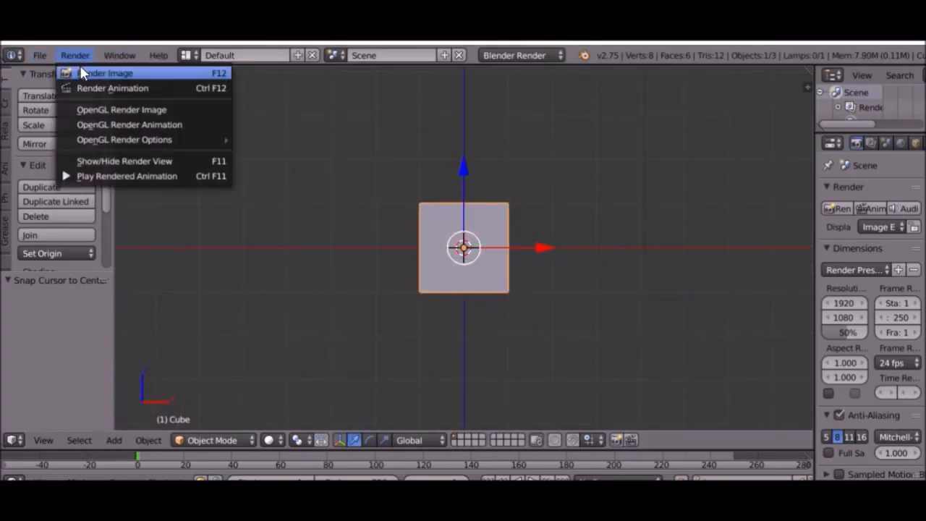
{"action": "left_click", "coordinate": [80, 71]}
{"action": "scroll", "coordinate": [249, 249], "scroll_direction": "up", "scroll_amount": 1}
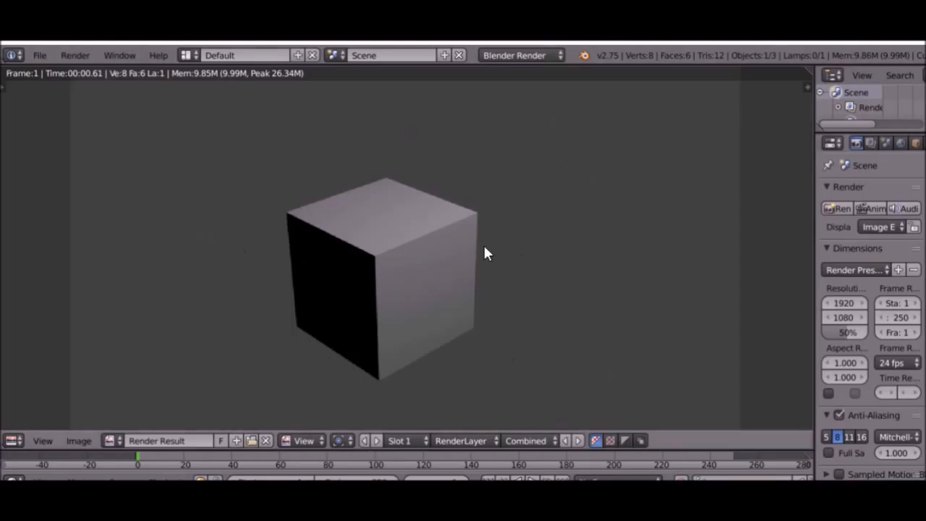
{"action": "key", "text": "Escape"}
Enable Ambient Occlusion in the world settings.
{"action": "key", "text": "KP_8"}
{"action": "key", "text": "KP_6"}
{"action": "key", "text": "KP_6"}
{"action": "key", "text": "KP_8"}
{"action": "key", "text": "KP_6"}
{"action": "key", "text": "KP_8"}
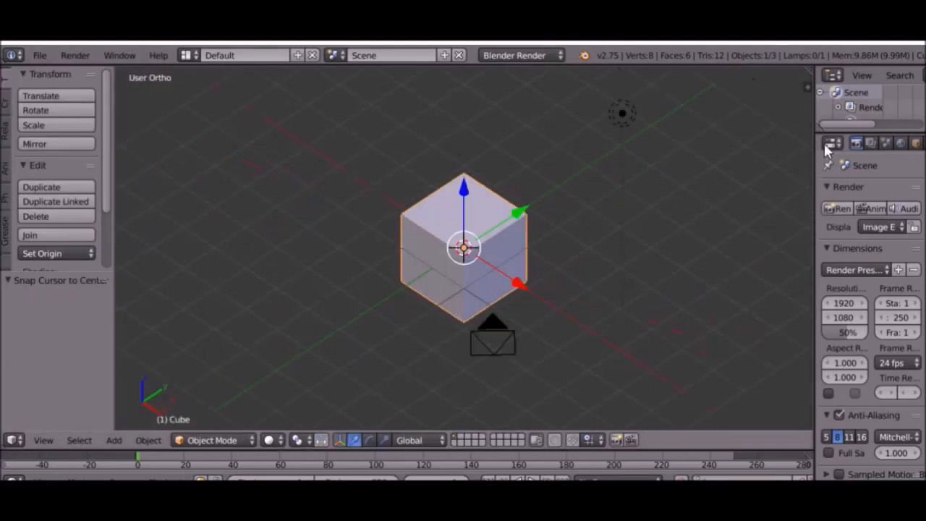
{"action": "left_click", "coordinate": [901, 145]}
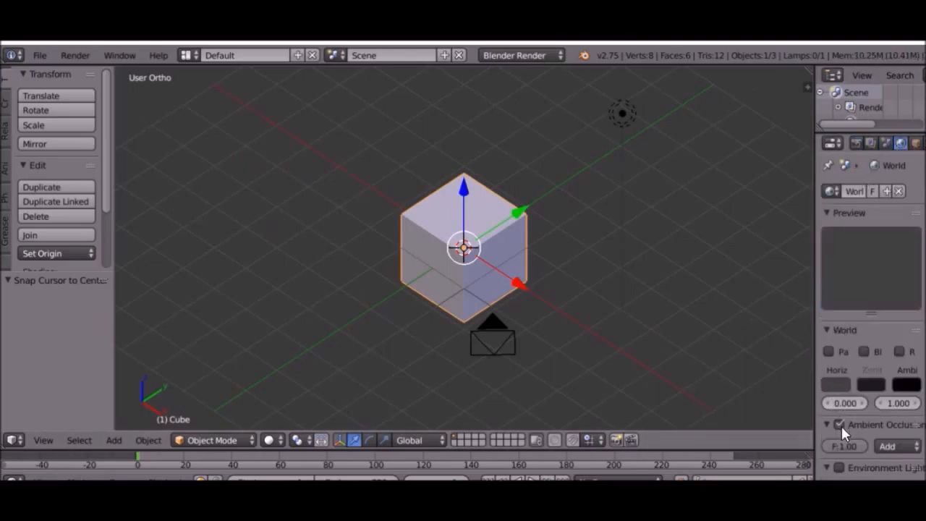
Render the cube with ambient occlusion, inspect the shading and return to the 3D view.
{"action": "left_click", "coordinate": [77, 56]}
{"action": "left_click", "coordinate": [81, 70]}
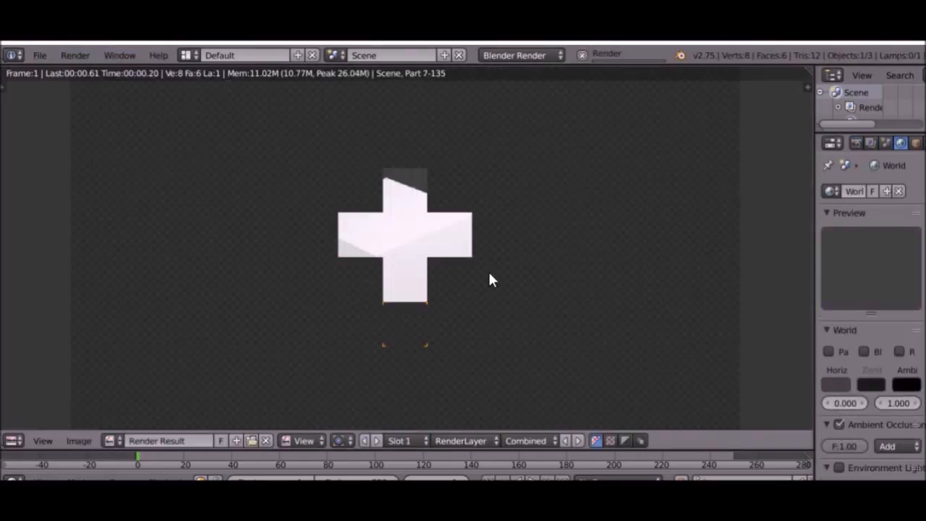
{"action": "scroll", "coordinate": [635, 282], "scroll_direction": "up", "scroll_amount": 2}
{"action": "scroll", "coordinate": [579, 281], "scroll_direction": "down", "scroll_amount": 3}
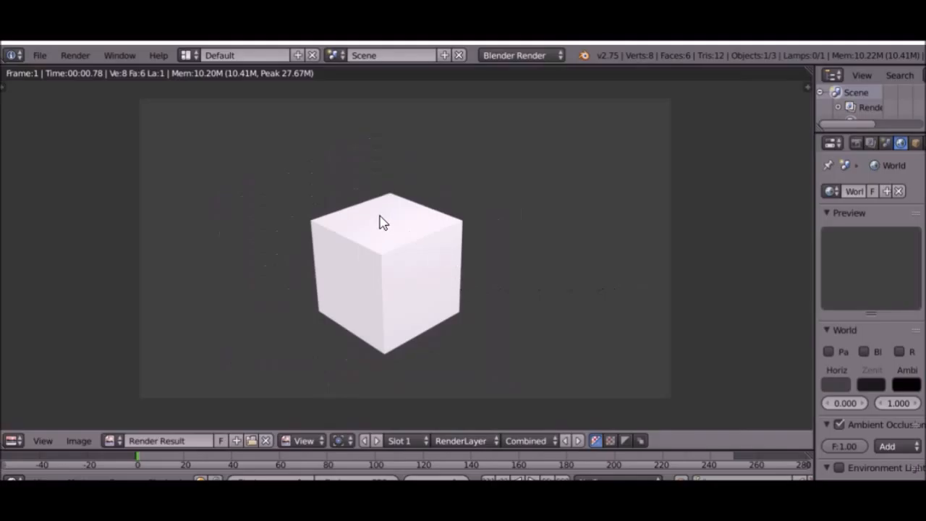
{"action": "key", "text": "Escape"}
Add a mesh plane at the cube's centre and scale it up by about 3.85.
{"action": "key", "text": "shift+a"}
{"action": "mouse_move", "coordinate": [496, 212]}
{"action": "left_click", "coordinate": [542, 211]}
{"action": "key", "text": "s"}
{"action": "left_click", "coordinate": [743, 258]}
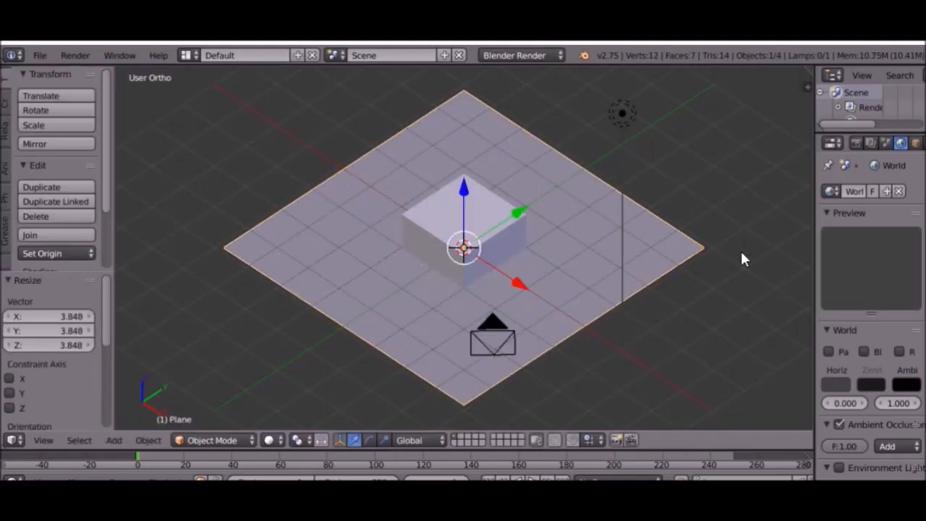
Lower the plane to the cube's base and enlarge it by a further factor of about 2.03.
{"action": "left_click_drag", "start_coordinate": [459, 191], "coordinate": [463, 231]}
{"action": "key", "text": "s"}
{"action": "left_click", "coordinate": [568, 187]}
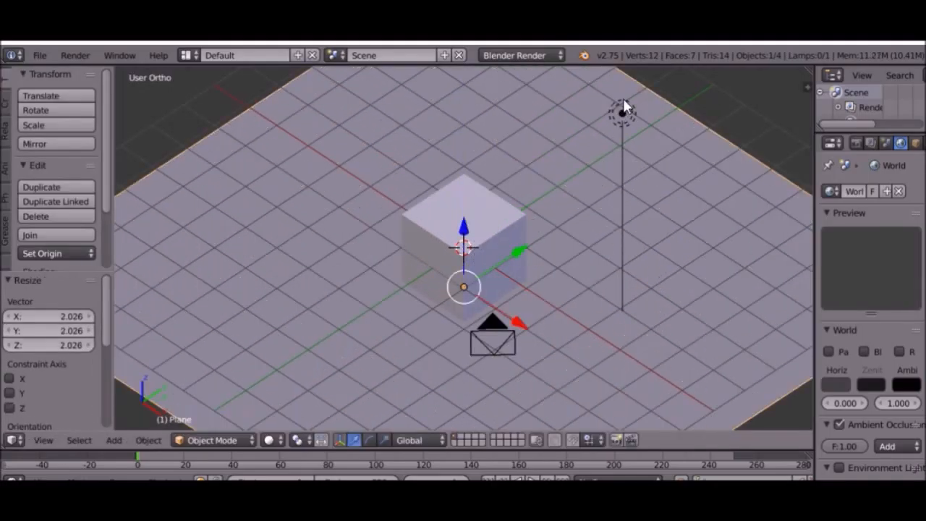
Delete the existing lamp and add a Sun lamp in its place.
{"action": "right_click", "coordinate": [623, 100]}
{"action": "key", "text": "x"}
{"action": "left_click", "coordinate": [624, 99]}
{"action": "key", "text": "shift+a"}
{"action": "mouse_move", "coordinate": [597, 269]}
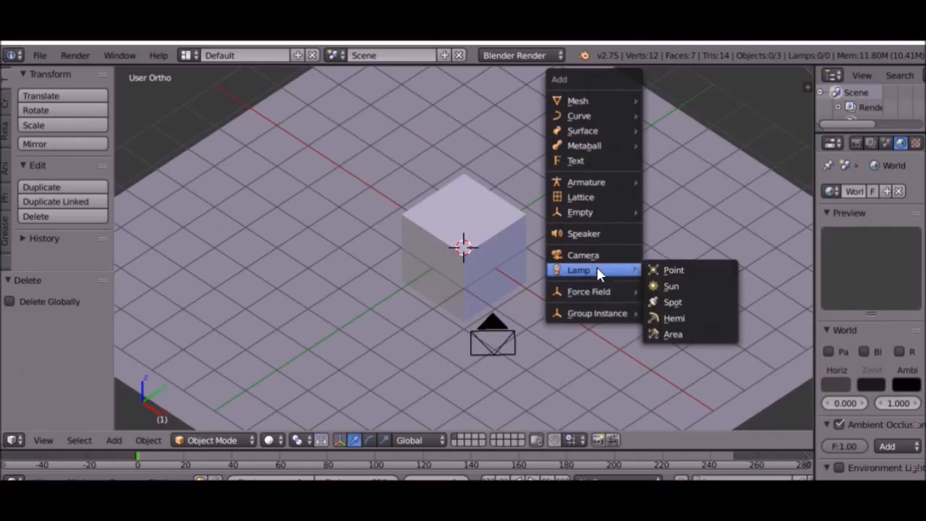
{"action": "left_click", "coordinate": [686, 284]}
In front view, rotate the sun lamp by about 51° and move it up and away from the cube.
{"action": "key", "text": "KP_1"}
{"action": "key", "text": "r"}
{"action": "left_click", "coordinate": [478, 325]}
{"action": "key", "text": "g"}
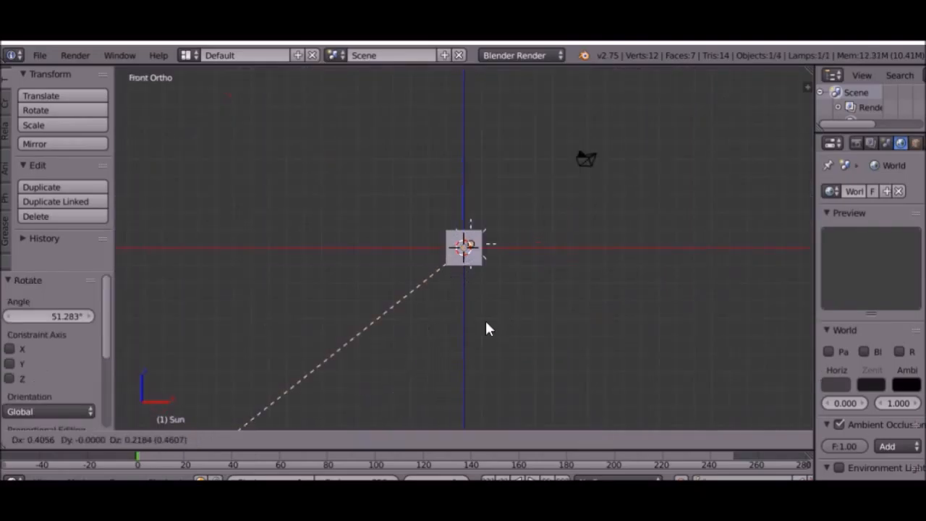
{"action": "left_click", "coordinate": [583, 185]}
In top view, rotate the sun lamp by about -40° and move it about 3.03 in X and 7.27 in Y.
{"action": "key", "text": "KP_7"}
{"action": "key", "text": "r"}
{"action": "left_click", "coordinate": [649, 116]}
{"action": "key", "text": "g"}
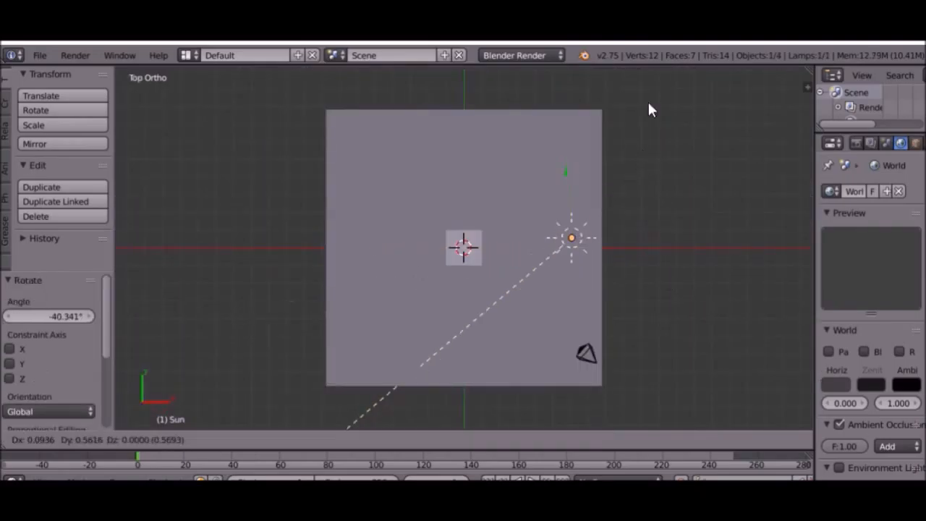
{"action": "left_click", "coordinate": [692, 360]}
In camera view, adjust the sun lamp's rotation and shift it by about -0.13, -0.46, -0.44.
{"action": "key", "text": "KP_0"}
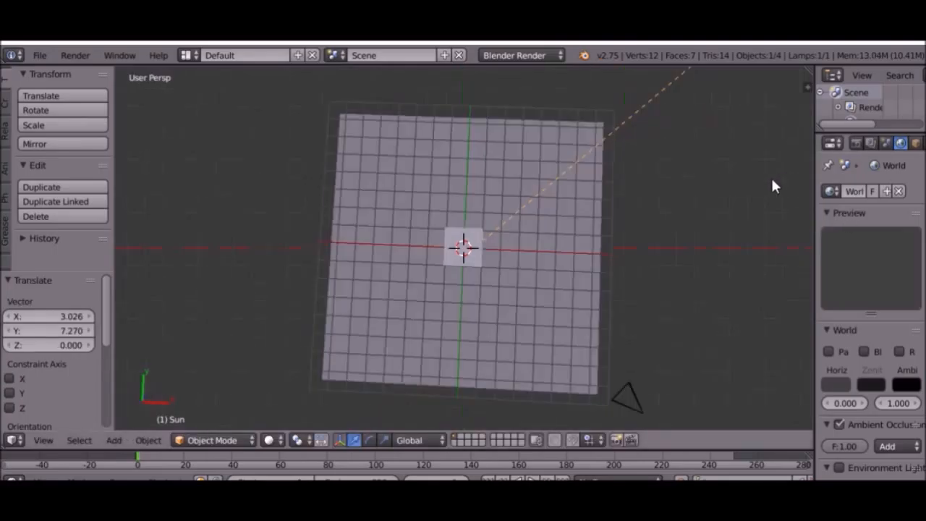
{"action": "key", "text": "r"}
{"action": "left_click", "coordinate": [475, 209]}
{"action": "key", "text": "g"}
{"action": "left_click", "coordinate": [402, 315]}
{"action": "left_click", "coordinate": [400, 316]}
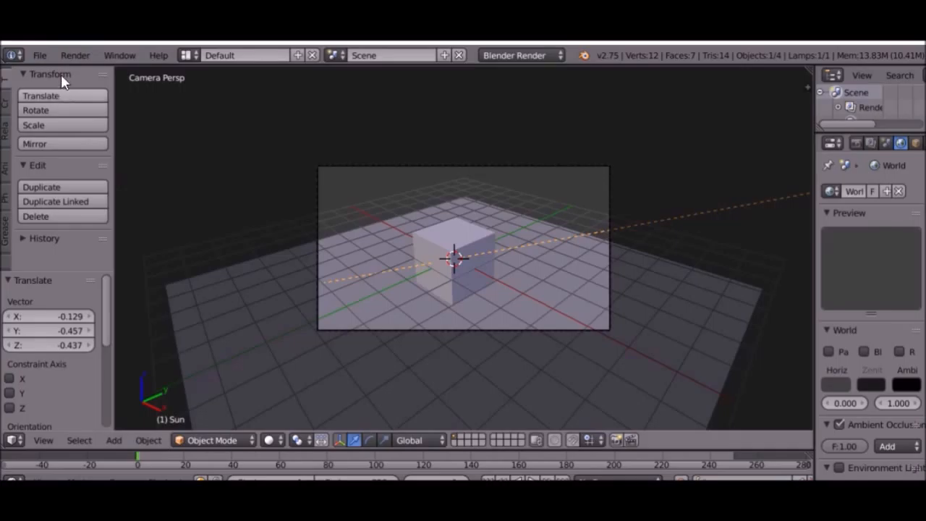
Render the cube and ground plane under the sun lamp, inspect the shadows and close the render.
{"action": "left_click", "coordinate": [65, 52]}
{"action": "left_click", "coordinate": [80, 73]}
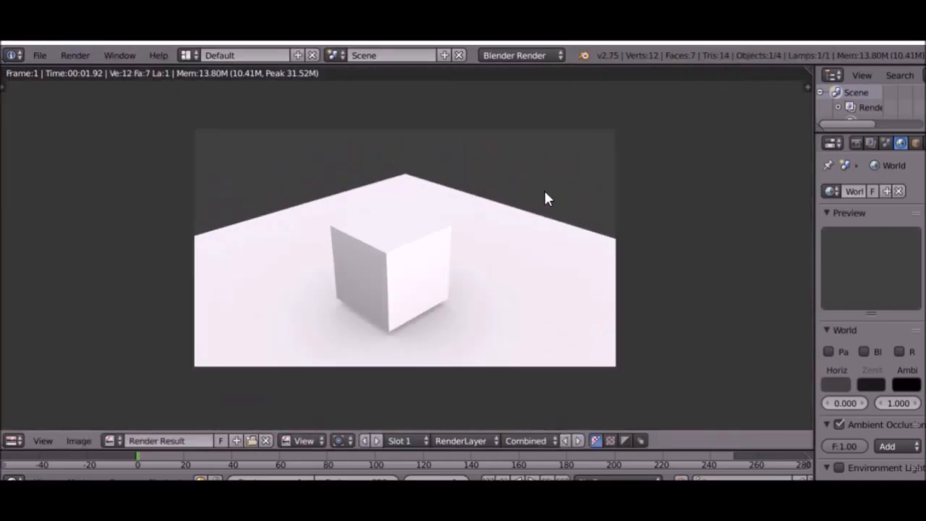
{"action": "scroll", "coordinate": [543, 188], "scroll_direction": "up", "scroll_amount": 1}
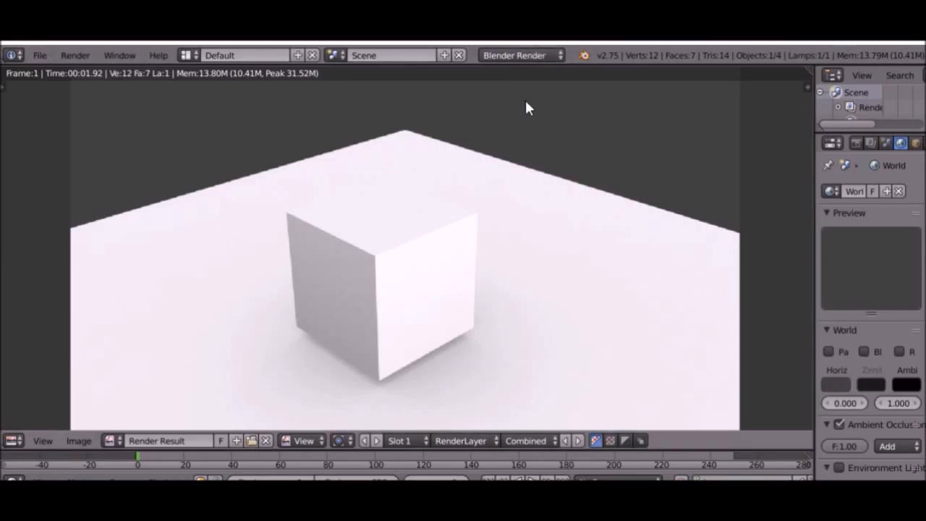
{"action": "key", "text": "Escape"}
Switch the render engine to Cycles Render and disable Ambient Occlusion for the world.
{"action": "left_click", "coordinate": [523, 54]}
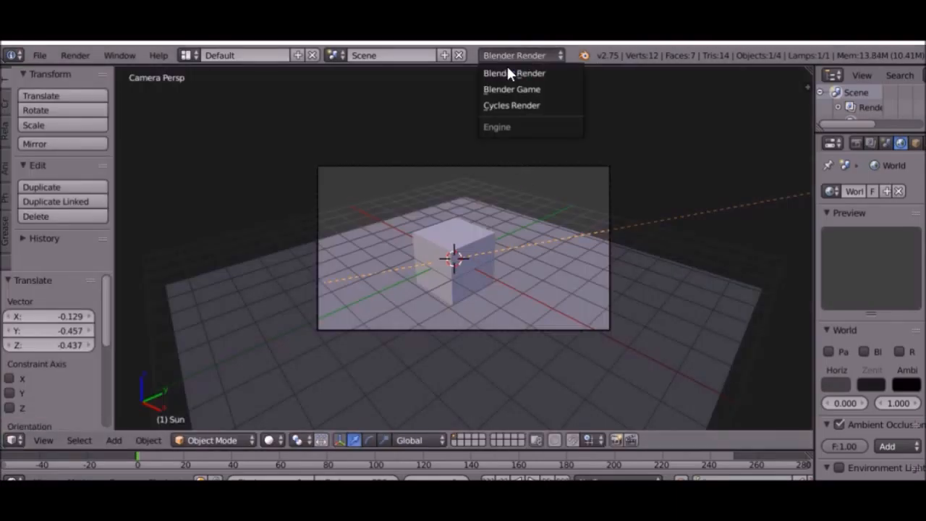
{"action": "scroll", "coordinate": [508, 238], "scroll_direction": "up", "scroll_amount": 3}
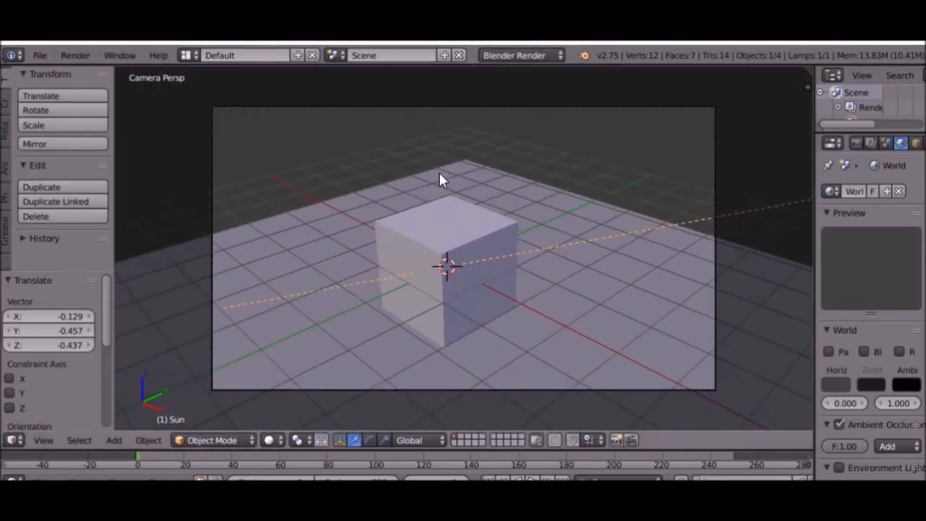
{"action": "scroll", "coordinate": [439, 180], "scroll_direction": "up", "scroll_amount": 3}
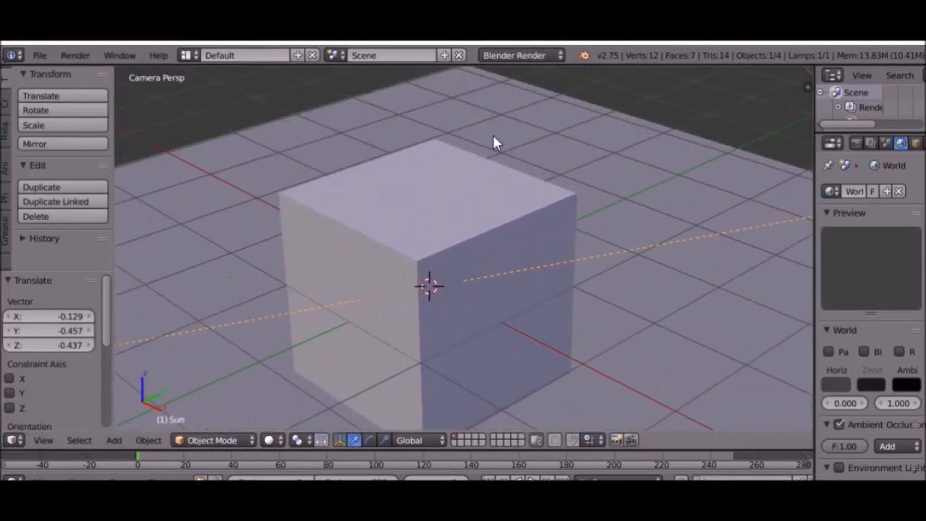
{"action": "left_click", "coordinate": [542, 55]}
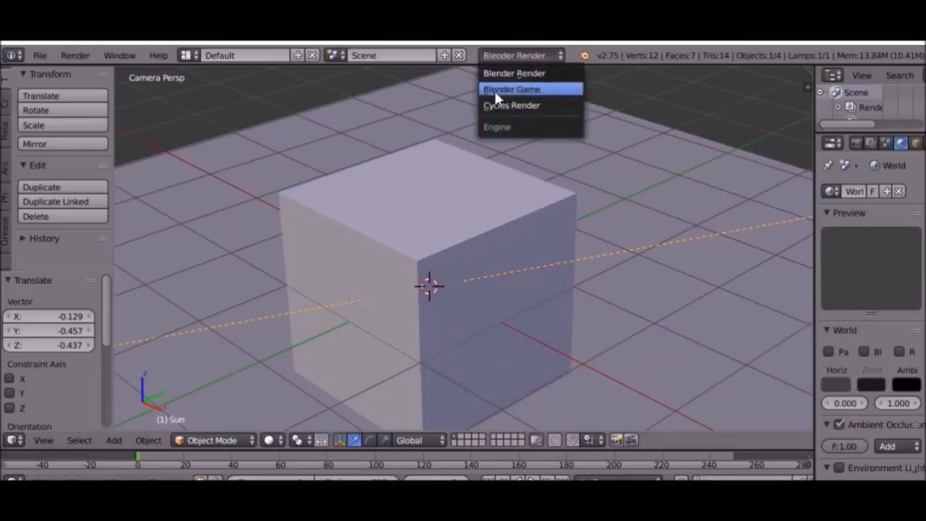
{"action": "left_click", "coordinate": [489, 50]}
{"action": "left_click", "coordinate": [491, 55]}
{"action": "left_click", "coordinate": [472, 58]}
{"action": "left_click", "coordinate": [490, 51]}
{"action": "left_click", "coordinate": [516, 104]}
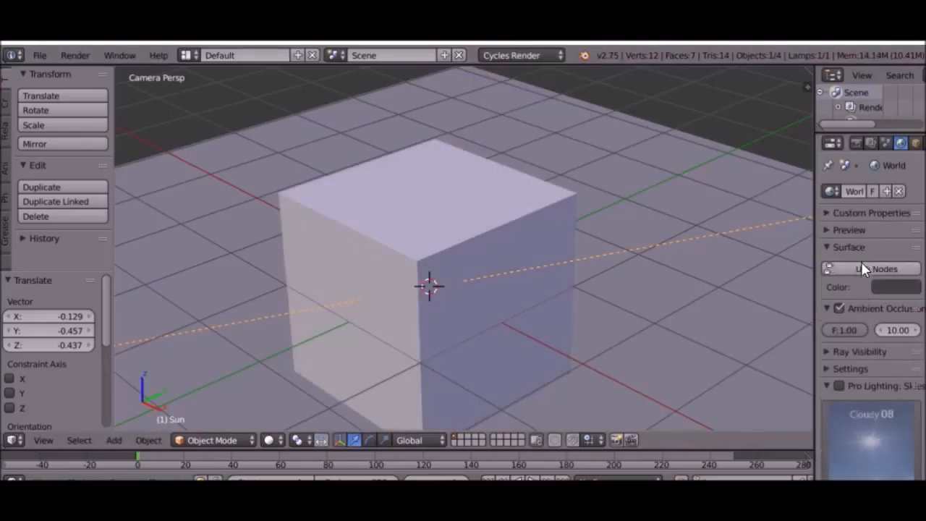
{"action": "left_click", "coordinate": [839, 308]}
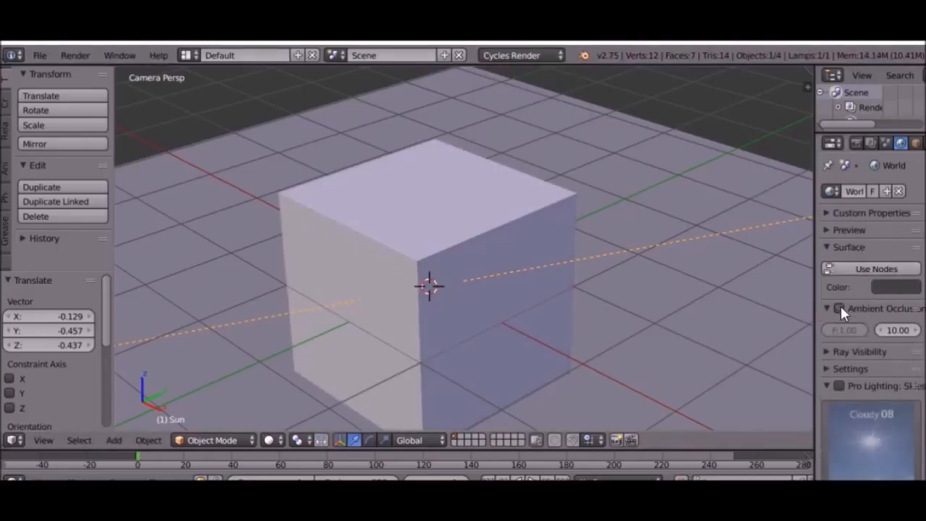
Enable nodes for the world surface and set the Background colour to white.
{"action": "left_click", "coordinate": [879, 269]}
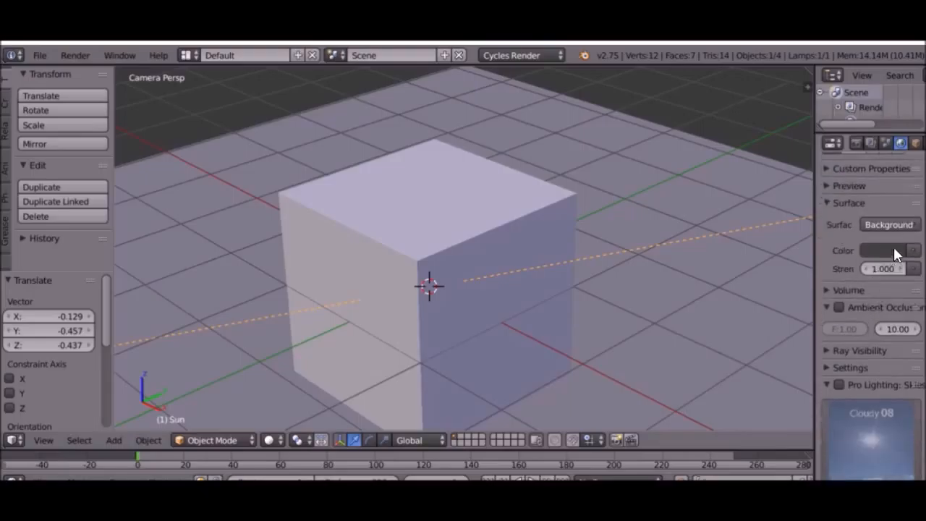
{"action": "left_click", "coordinate": [884, 253]}
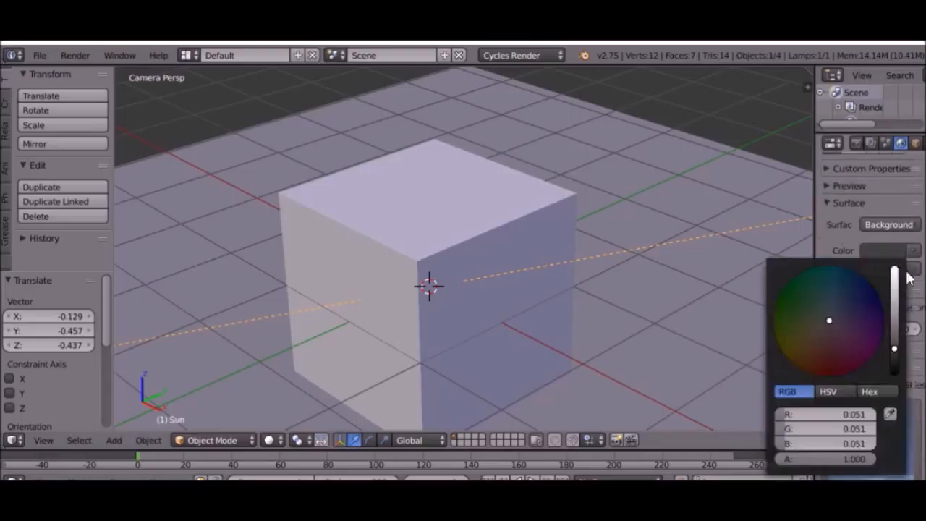
{"action": "left_click_drag", "start_coordinate": [895, 289], "coordinate": [895, 265]}
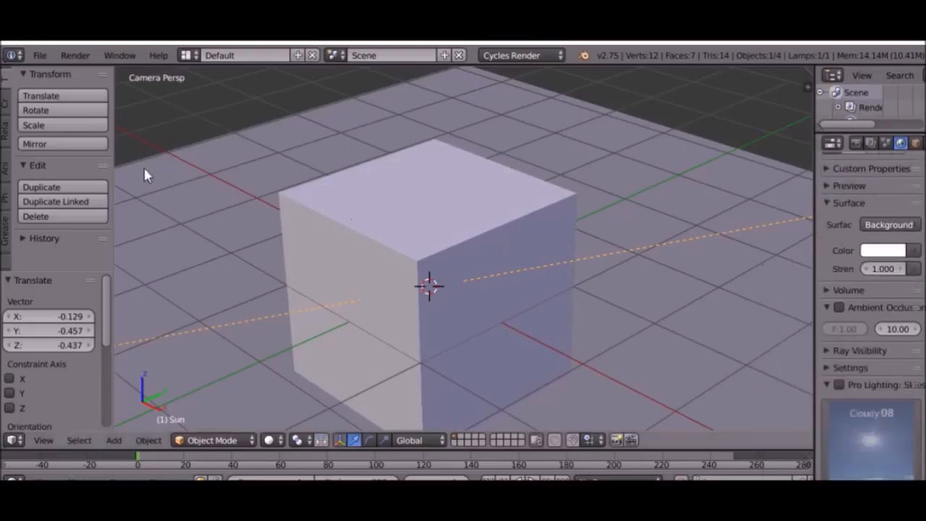
Render the scene in Cycles with the white world background, and return to the 3D view.
{"action": "left_click", "coordinate": [95, 57]}
{"action": "left_click", "coordinate": [92, 71]}
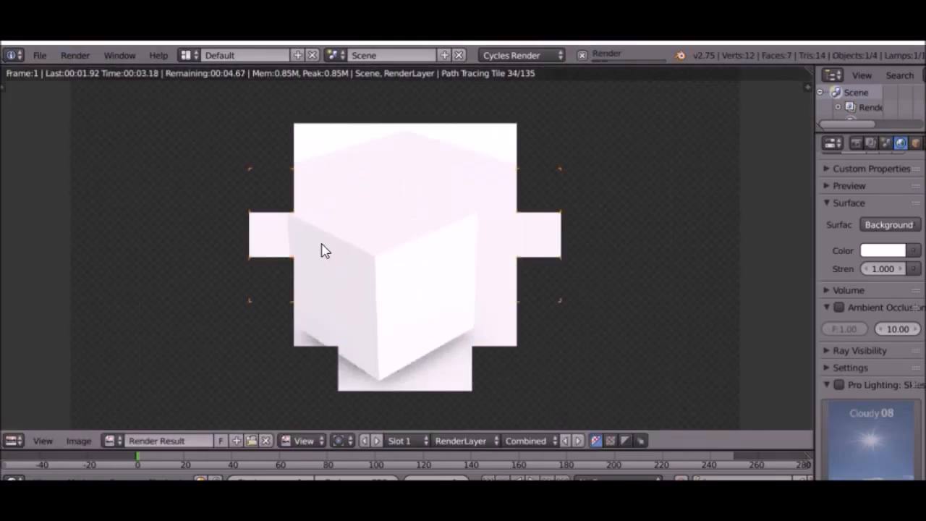
{"action": "scroll", "coordinate": [334, 238], "scroll_direction": "down", "scroll_amount": 1}
{"action": "scroll", "coordinate": [338, 236], "scroll_direction": "down", "scroll_amount": 1}
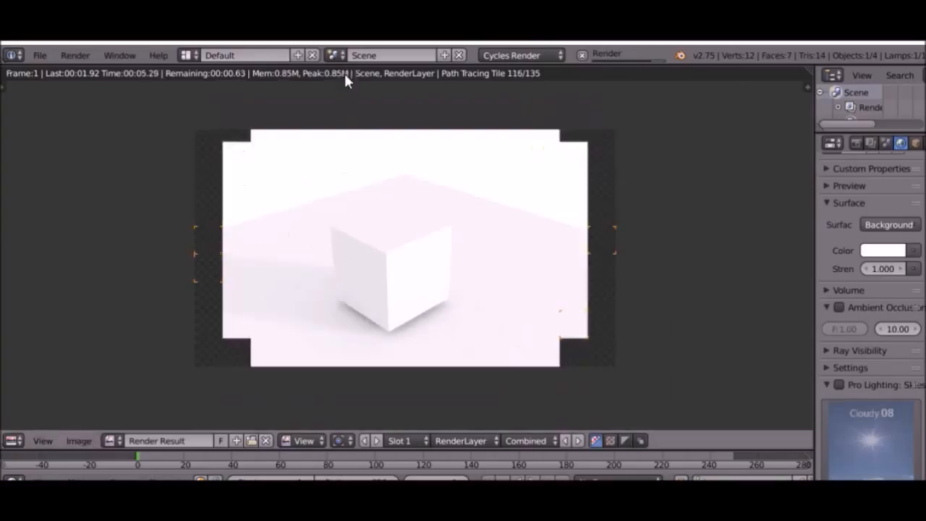
{"action": "key", "text": "Escape"}
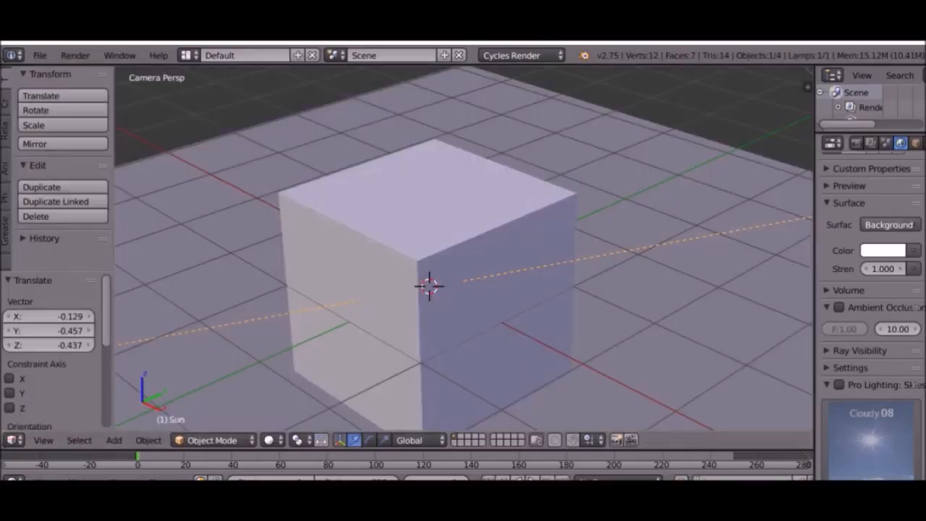
Set the world Background colour to a medium green, about R 0.027, G 0.300, B 0.029.
{"action": "left_click", "coordinate": [888, 253]}
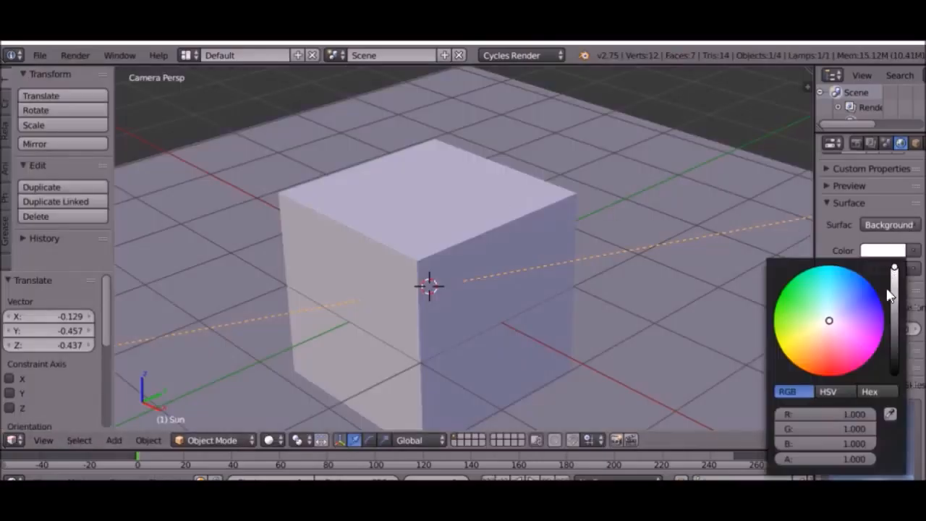
{"action": "left_click", "coordinate": [894, 312]}
{"action": "left_click", "coordinate": [792, 299]}
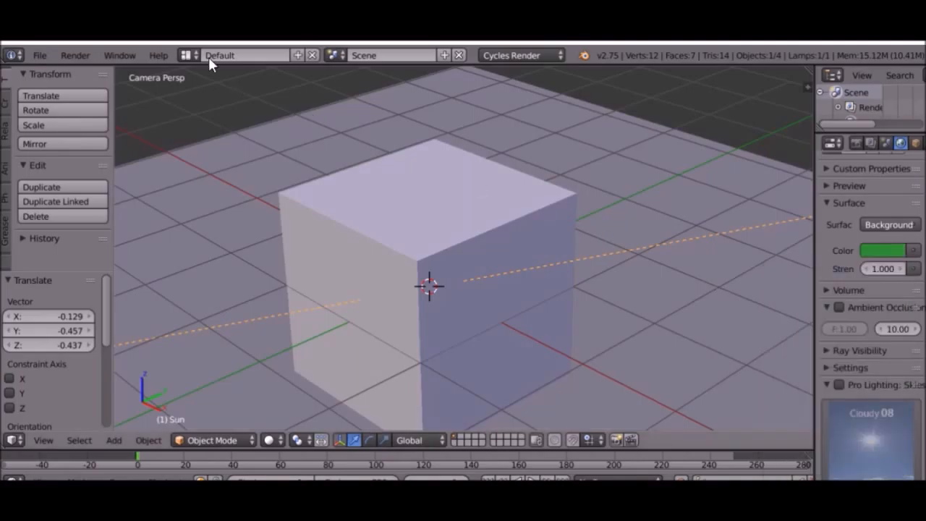
Render the scene with the green world background and close the render.
{"action": "left_click", "coordinate": [76, 57]}
{"action": "left_click", "coordinate": [85, 73]}
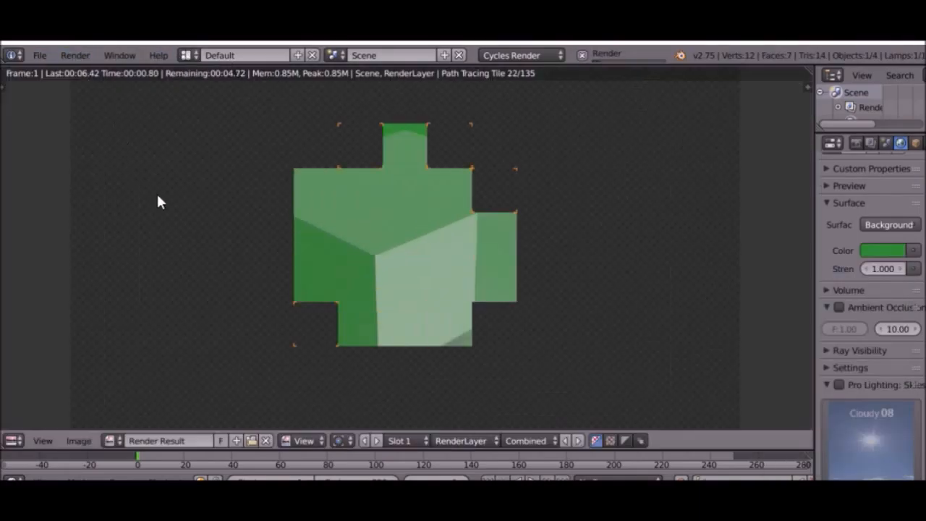
{"action": "key", "text": "Escape"}
Change the world Background colour to a neutral grey.
{"action": "left_click", "coordinate": [864, 250]}
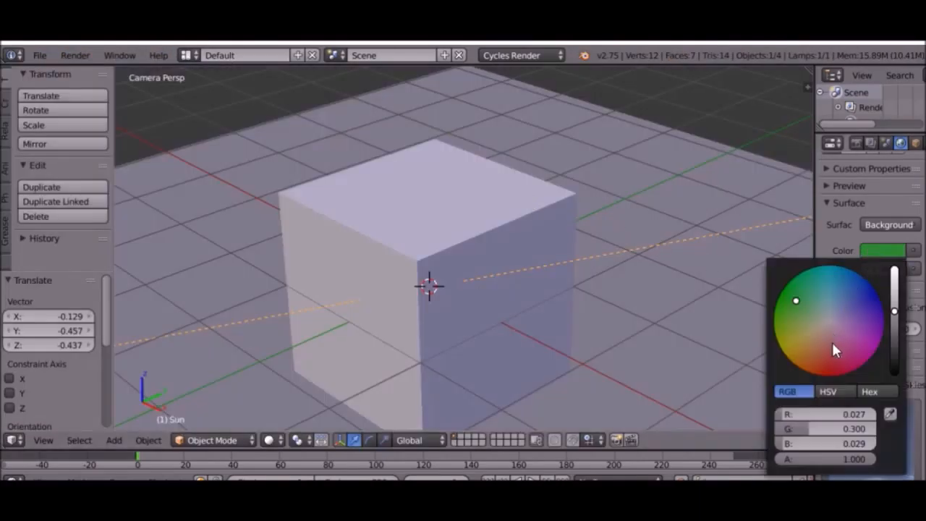
{"action": "left_click_drag", "start_coordinate": [813, 447], "coordinate": [875, 427]}
{"action": "left_click_drag", "start_coordinate": [894, 305], "coordinate": [899, 326]}
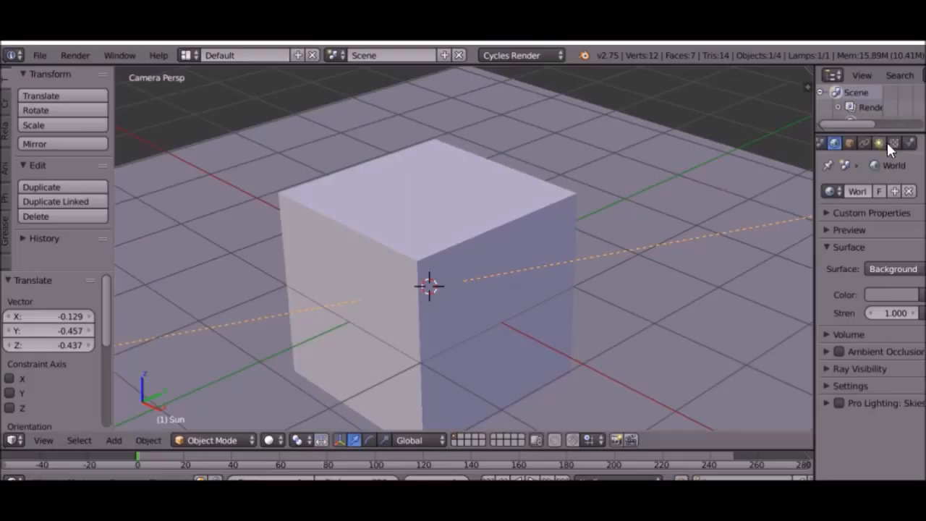
Select the cube and remove its existing material slot.
{"action": "right_click", "coordinate": [479, 196]}
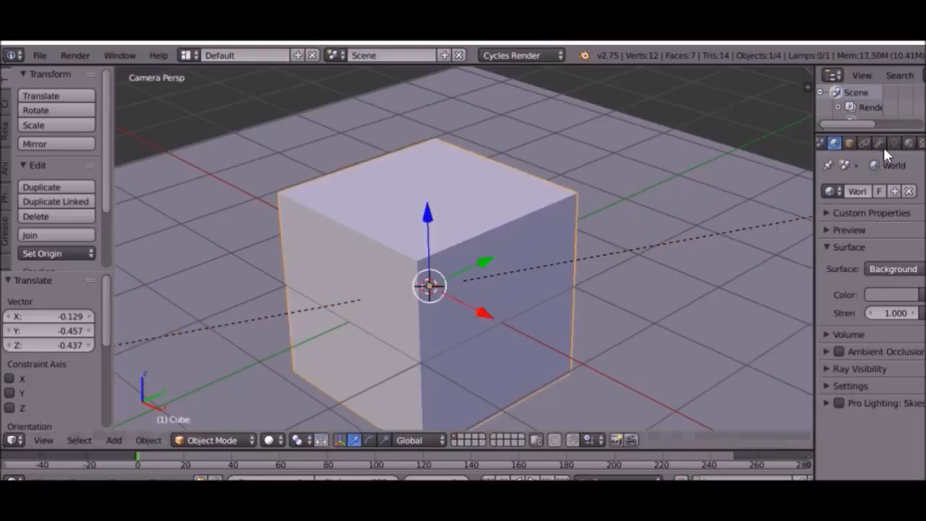
{"action": "left_click", "coordinate": [910, 143]}
{"action": "left_click", "coordinate": [877, 311]}
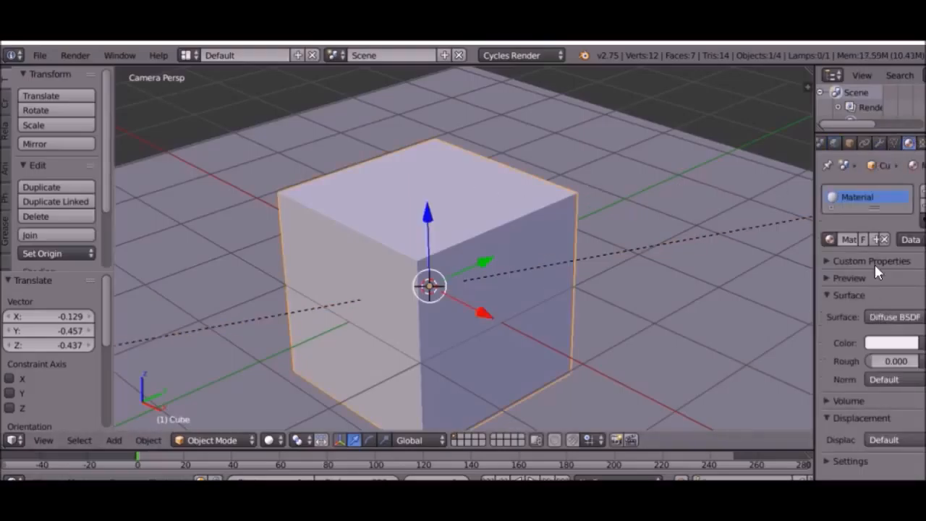
{"action": "left_click", "coordinate": [920, 219]}
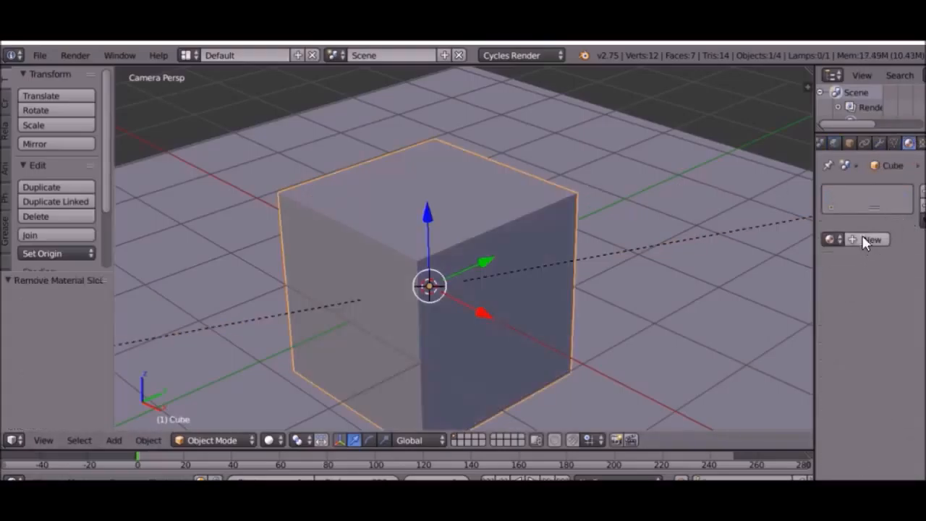
Add a new material to the cube.
{"action": "left_click", "coordinate": [864, 239]}
{"action": "left_click", "coordinate": [872, 271]}
{"action": "left_click", "coordinate": [872, 270]}
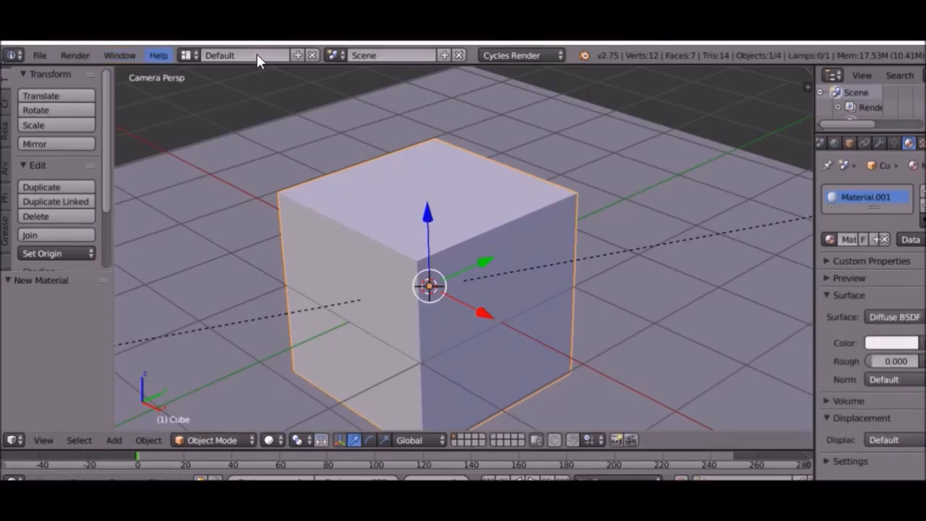
Review the surface shader options, keep Diffuse BSDF for the cube's material, and set its colour to red.
{"action": "left_click", "coordinate": [898, 317]}
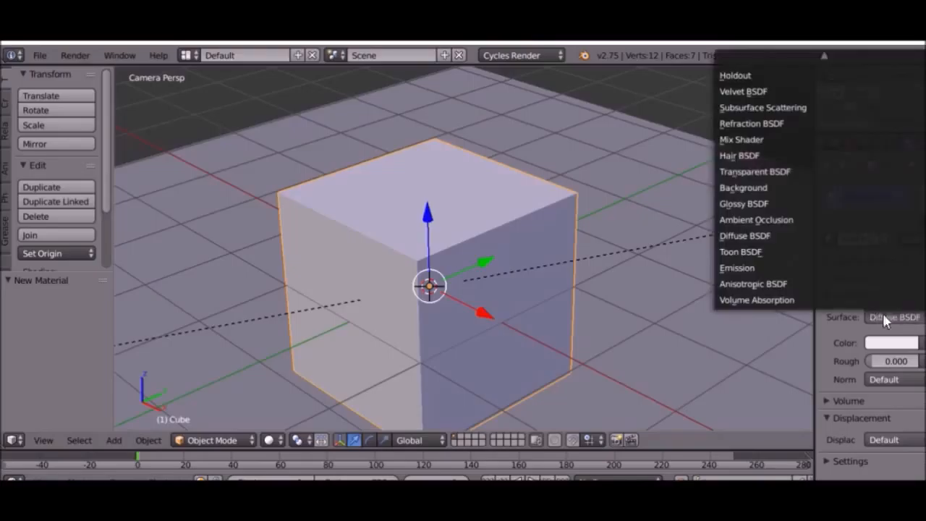
{"action": "mouse_move", "coordinate": [835, 46]}
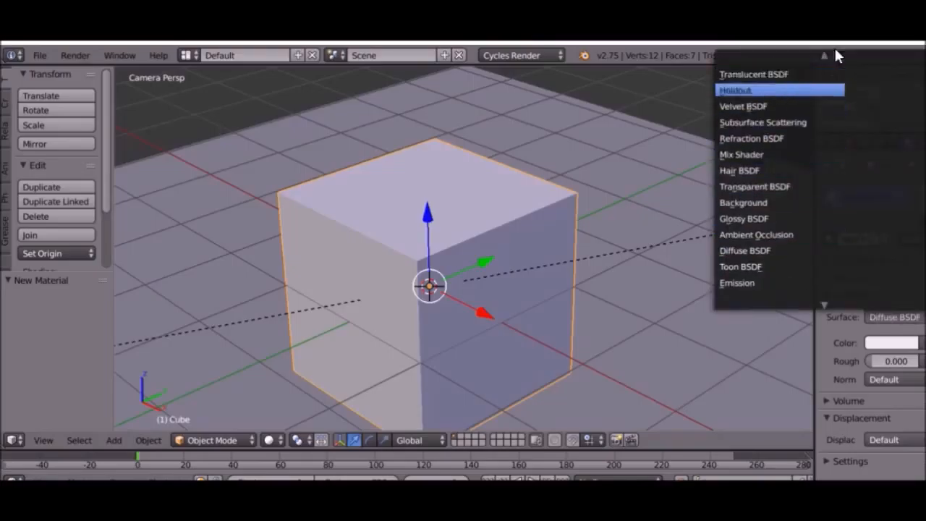
{"action": "mouse_move", "coordinate": [799, 48]}
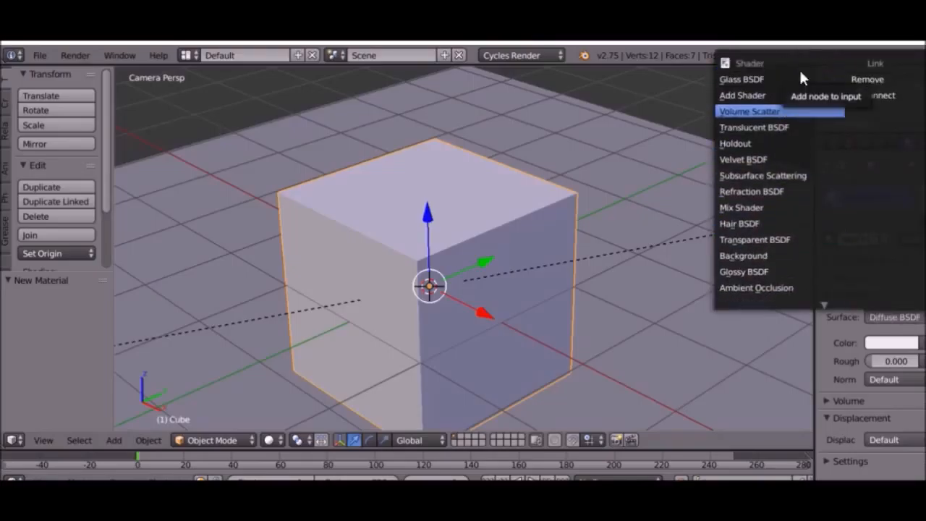
{"action": "left_click", "coordinate": [879, 317]}
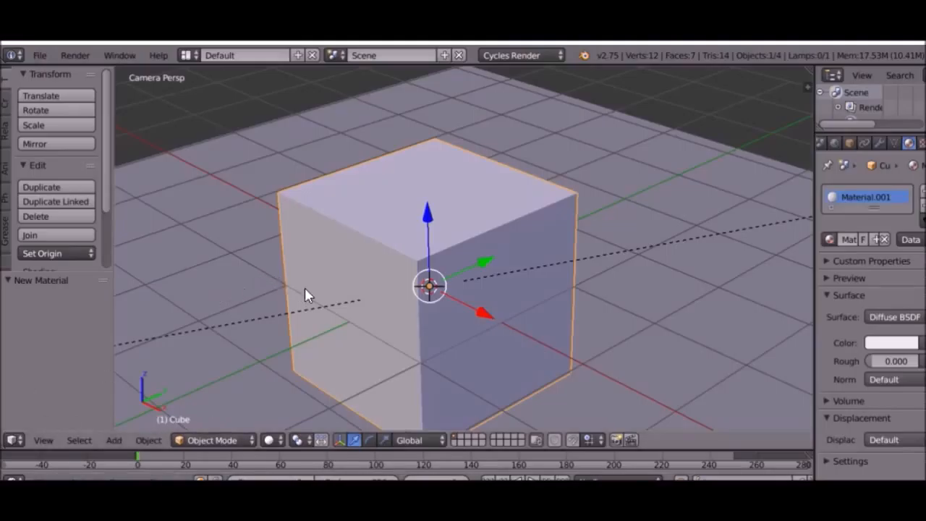
{"action": "left_click", "coordinate": [890, 343]}
{"action": "left_click", "coordinate": [846, 236]}
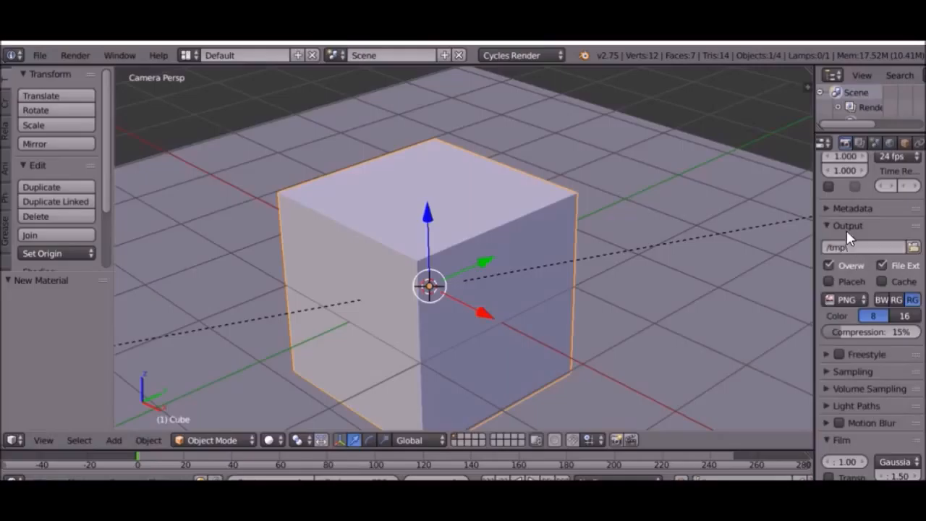
Collapse the Output and Film render settings and expand the Sampling settings.
{"action": "left_click", "coordinate": [896, 225]}
{"action": "left_click", "coordinate": [861, 329]}
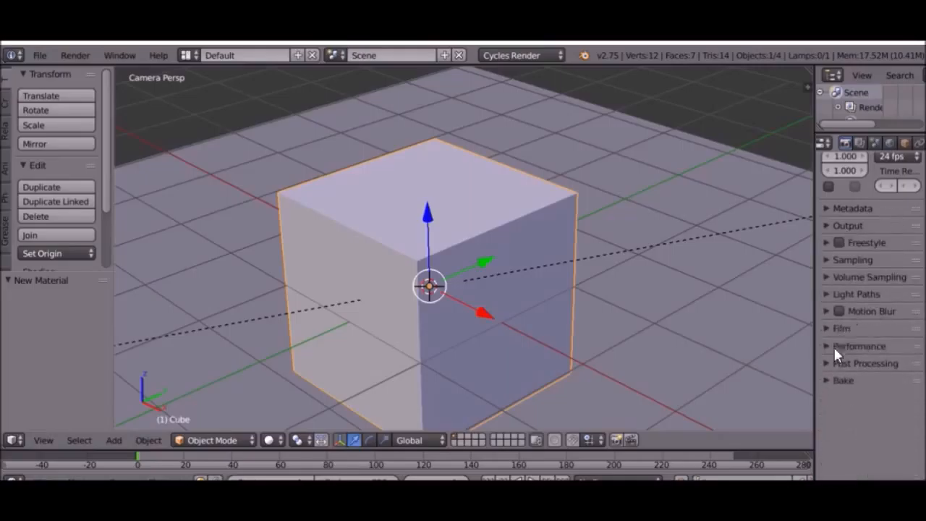
{"action": "left_click", "coordinate": [851, 260]}
Set the render samples to 1, run a test render of the scene and close it.
{"action": "left_click", "coordinate": [903, 333]}
{"action": "type", "text": "1"}
{"action": "key", "text": "Return"}
{"action": "key", "text": "F12"}
{"action": "key", "text": "Escape"}
Set the Cycles render samples to 100.
{"action": "scroll", "coordinate": [893, 347], "scroll_direction": "up", "scroll_amount": 2}
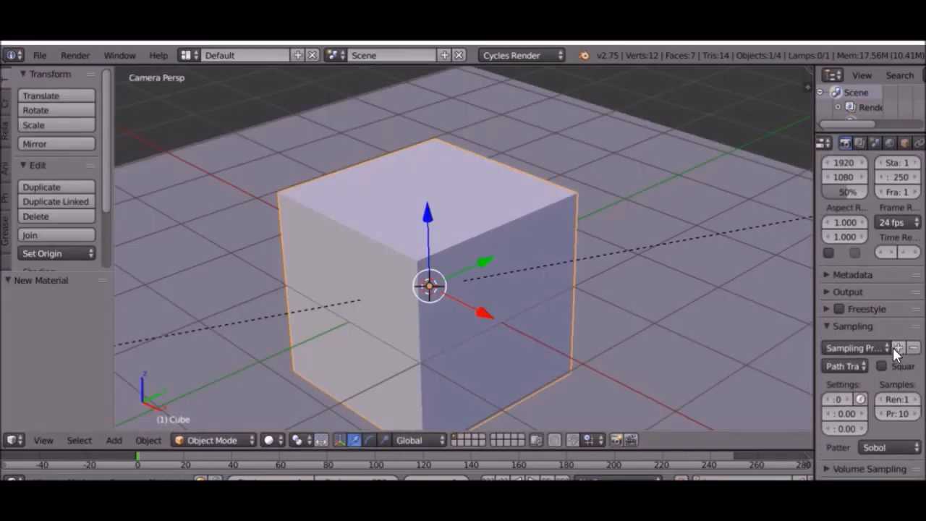
{"action": "type", "text": "100"}
{"action": "key", "text": "Return"}
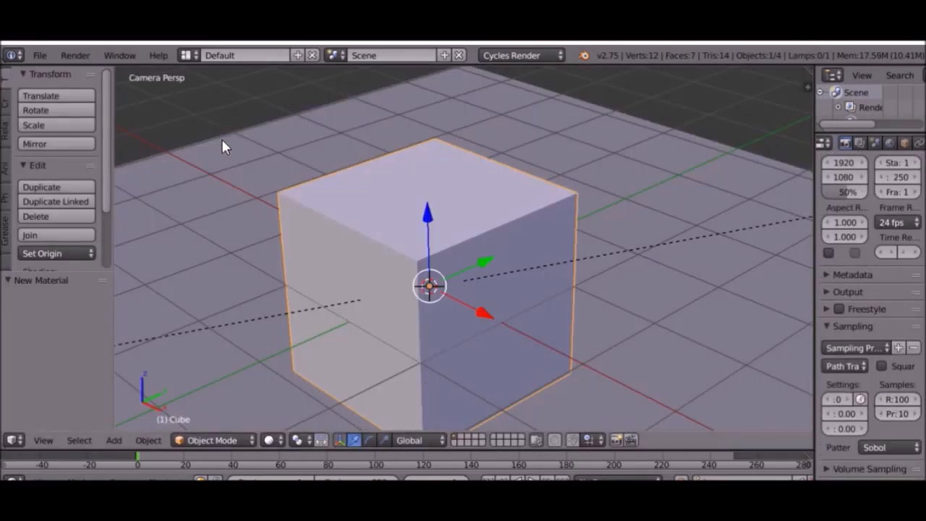
Render the scene with the red diffuse cube, inspect the cube's faces up close, and close the render.
{"action": "left_click", "coordinate": [75, 55]}
{"action": "left_click", "coordinate": [95, 73]}
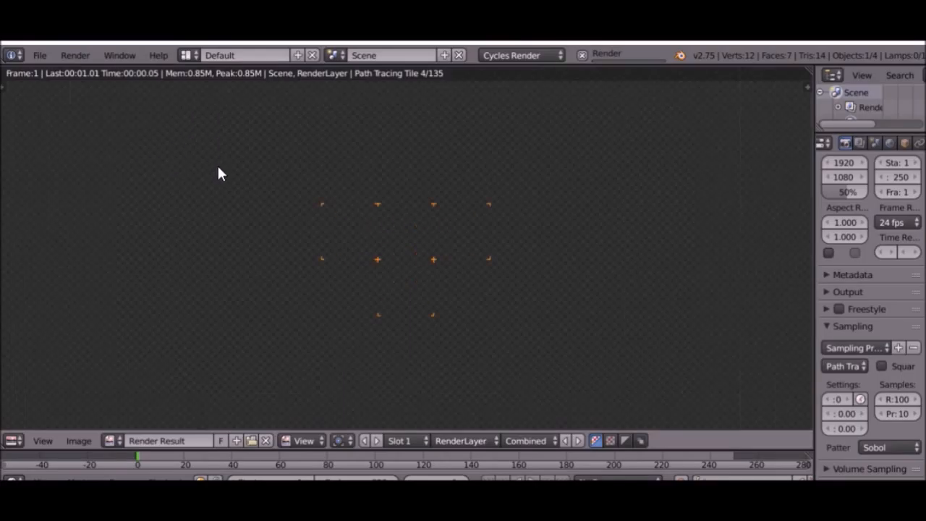
{"action": "scroll", "coordinate": [398, 292], "scroll_direction": "up", "scroll_amount": 3}
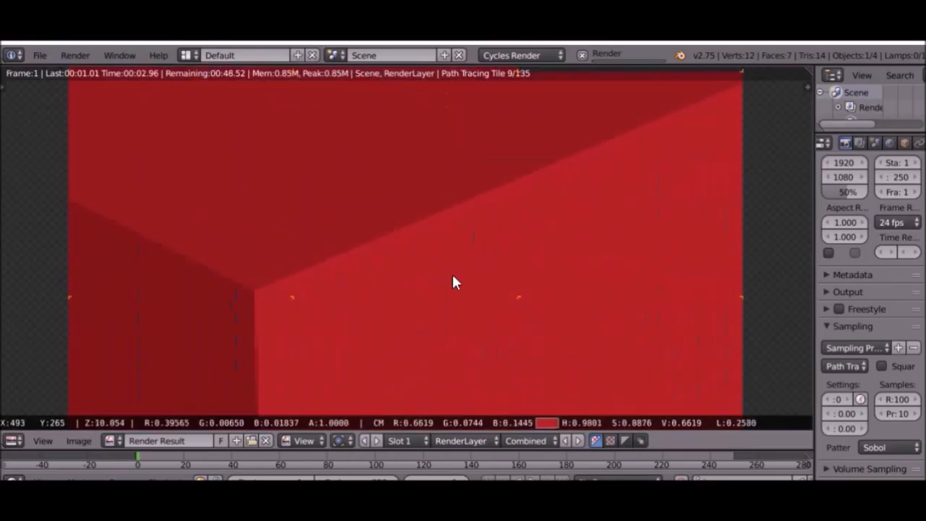
{"action": "scroll", "coordinate": [273, 252], "scroll_direction": "down", "scroll_amount": 4}
{"action": "scroll", "coordinate": [303, 258], "scroll_direction": "down", "scroll_amount": 1}
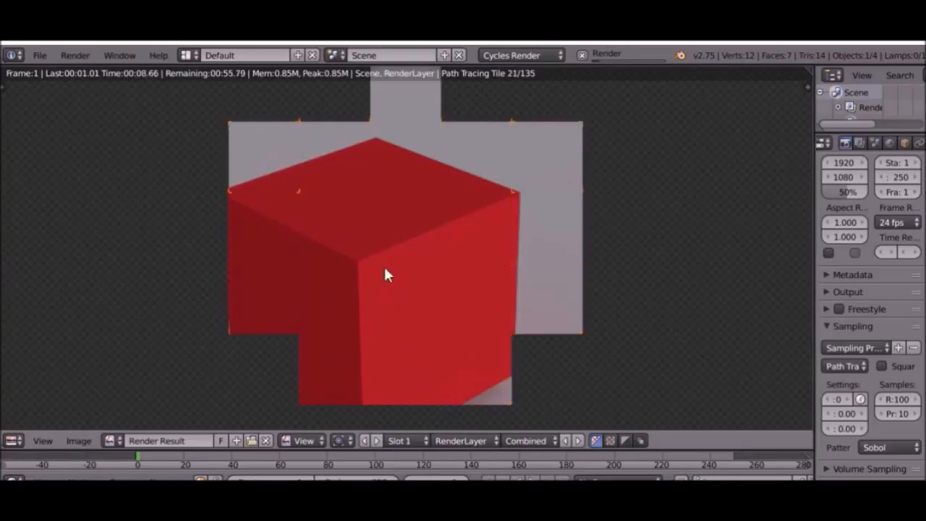
{"action": "key", "text": "Escape"}
Change the cube material's surface shader to Glossy BSDF and expand the material preview.
{"action": "scroll", "coordinate": [917, 141], "scroll_direction": "down", "scroll_amount": 5}
{"action": "left_click", "coordinate": [919, 142]}
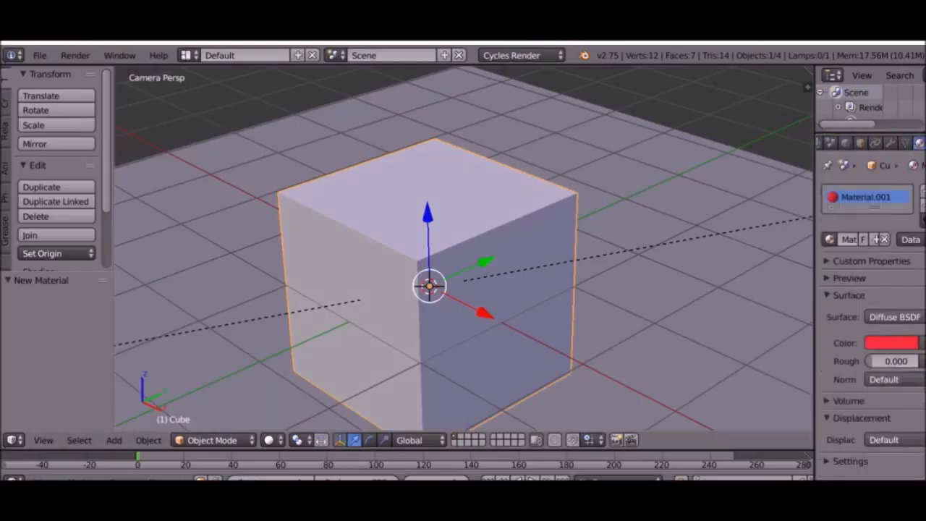
{"action": "left_click", "coordinate": [879, 317]}
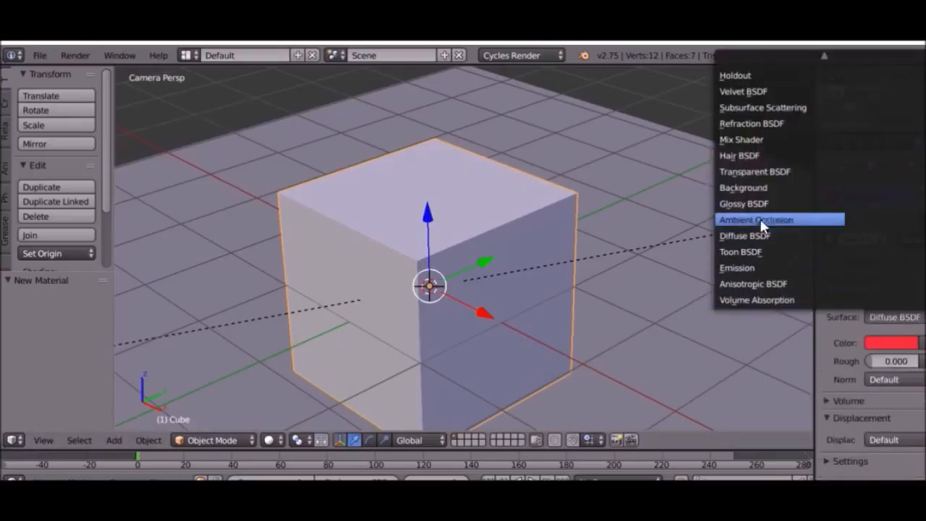
{"action": "left_click", "coordinate": [735, 206]}
{"action": "left_click", "coordinate": [840, 280]}
{"action": "scroll", "coordinate": [836, 288], "scroll_direction": "down", "scroll_amount": 3}
Render the glossy red cube, inspect its surface, and close the render.
{"action": "left_click", "coordinate": [75, 55]}
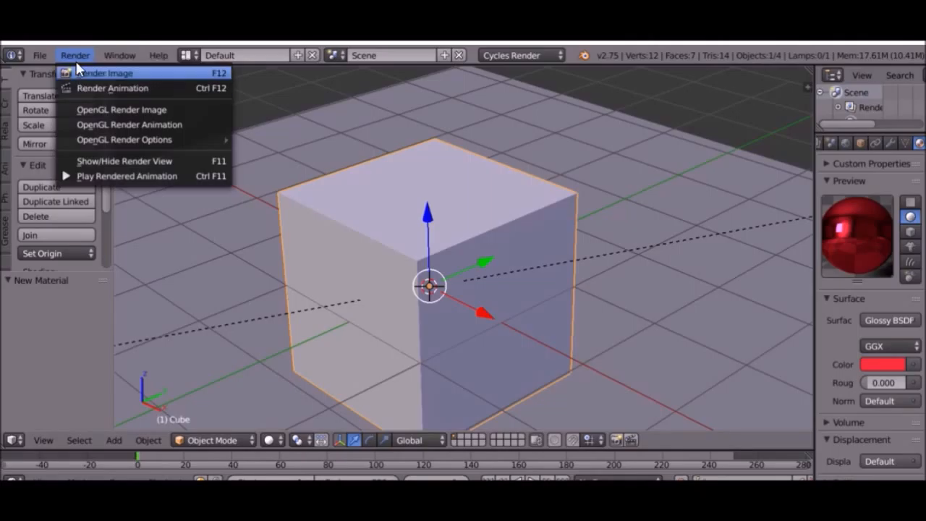
{"action": "left_click", "coordinate": [80, 72]}
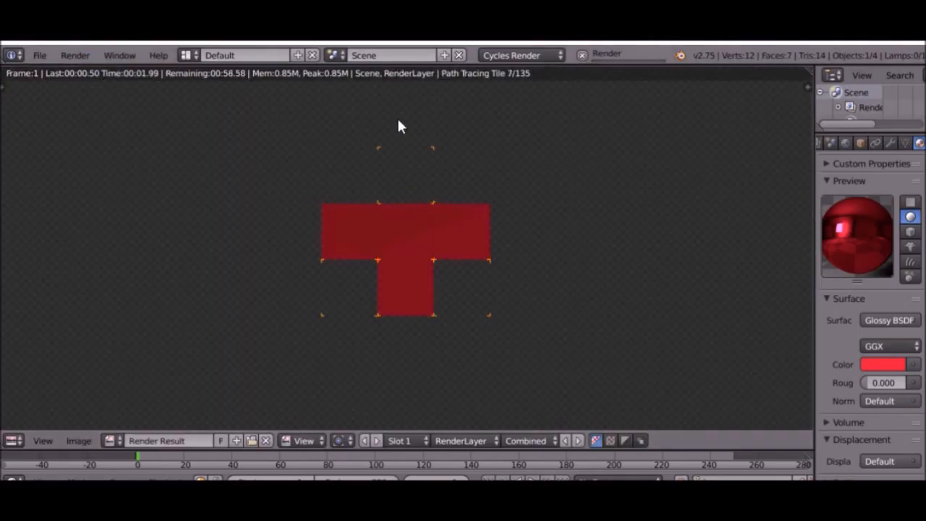
{"action": "scroll", "coordinate": [397, 136], "scroll_direction": "up", "scroll_amount": 4}
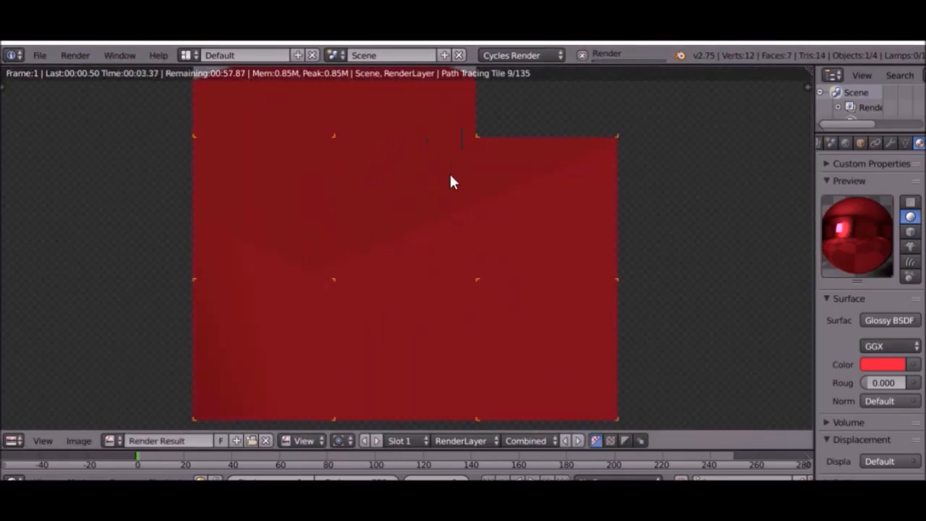
{"action": "scroll", "coordinate": [434, 217], "scroll_direction": "down", "scroll_amount": 2}
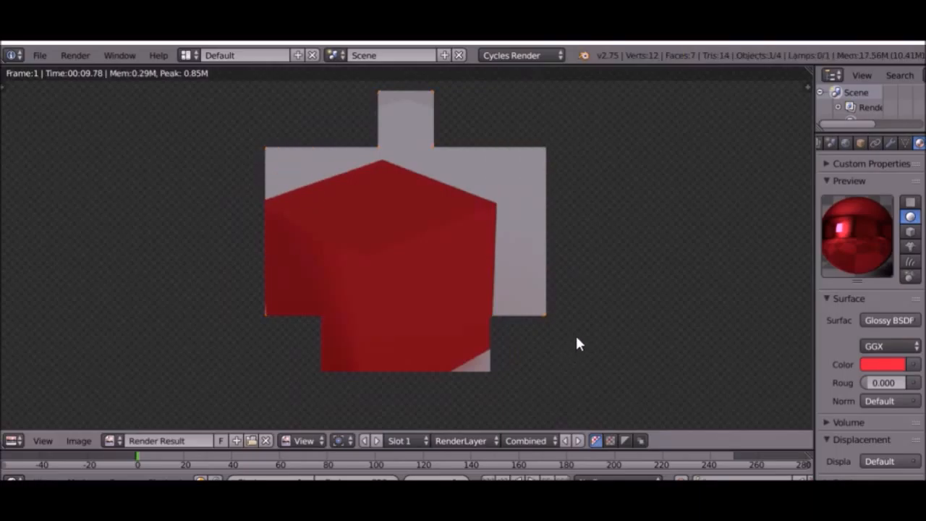
{"action": "key", "text": "Escape"}
Set the cube material's surface shader back to Diffuse BSDF.
{"action": "left_click", "coordinate": [872, 319]}
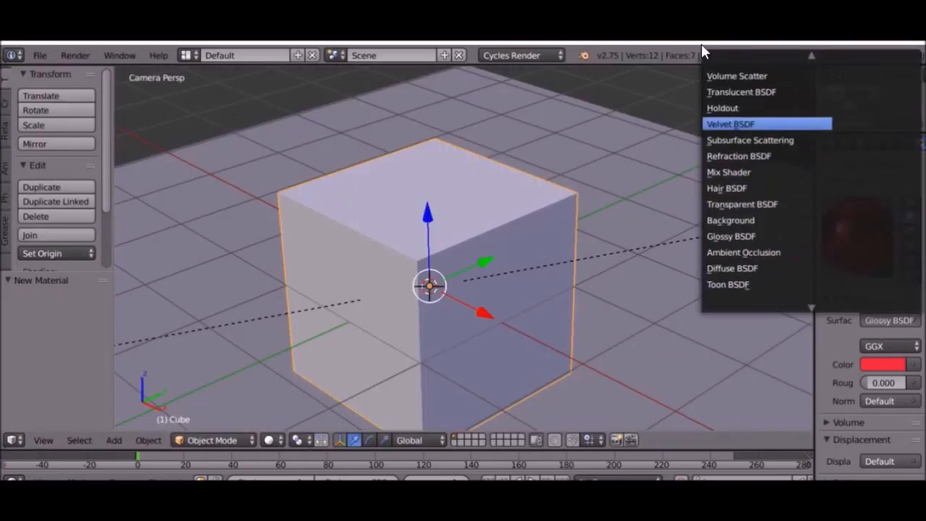
{"action": "left_click", "coordinate": [913, 325]}
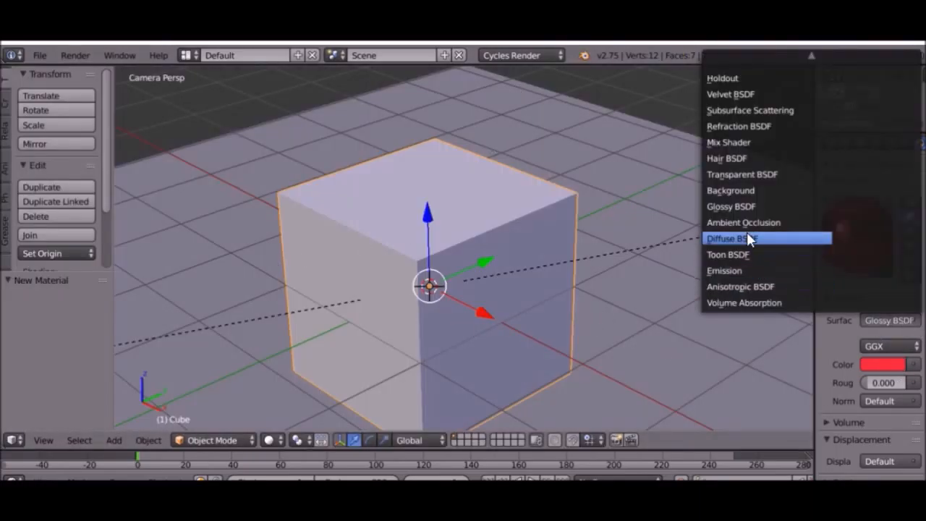
{"action": "left_click", "coordinate": [749, 236]}
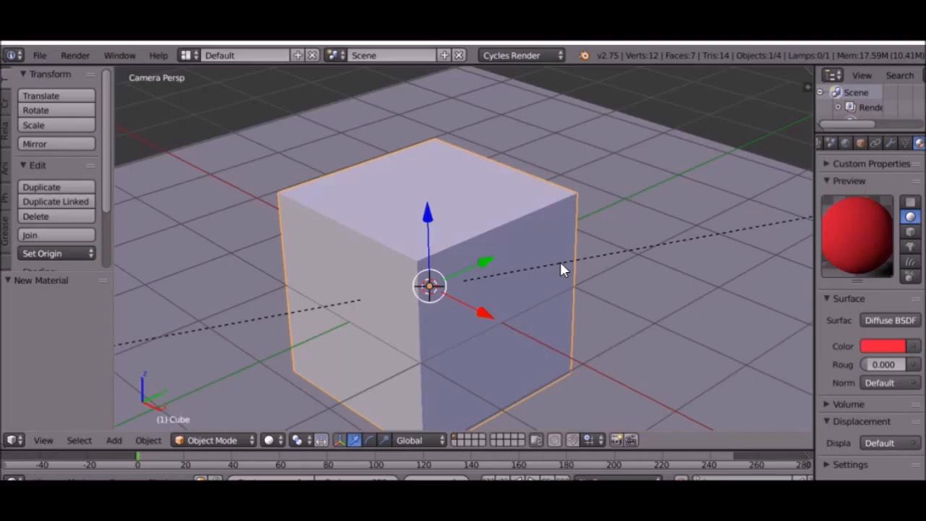
Split the 3D view into two side-by-side areas and turn one into a Node Editor showing the cube's material nodes.
{"action": "left_click", "coordinate": [13, 440]}
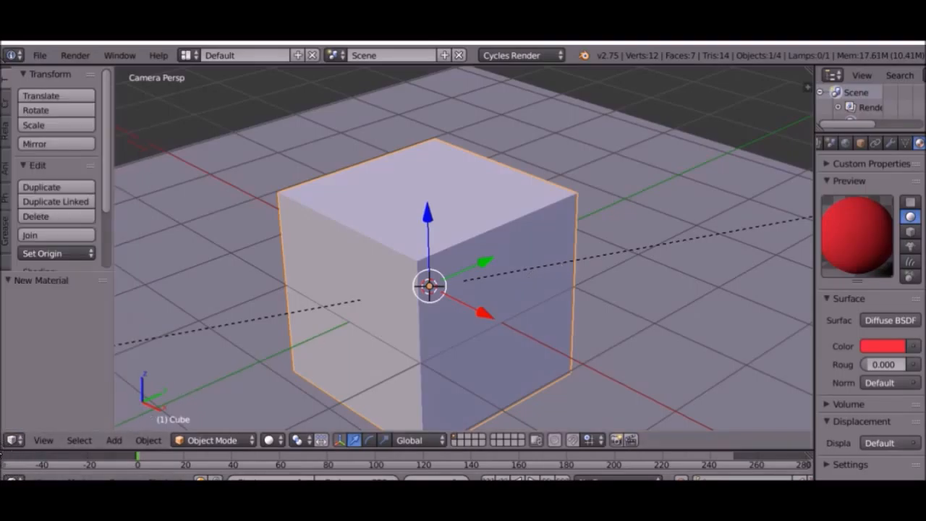
{"action": "left_click_drag", "start_coordinate": [3, 446], "coordinate": [387, 403]}
{"action": "left_click", "coordinate": [13, 440]}
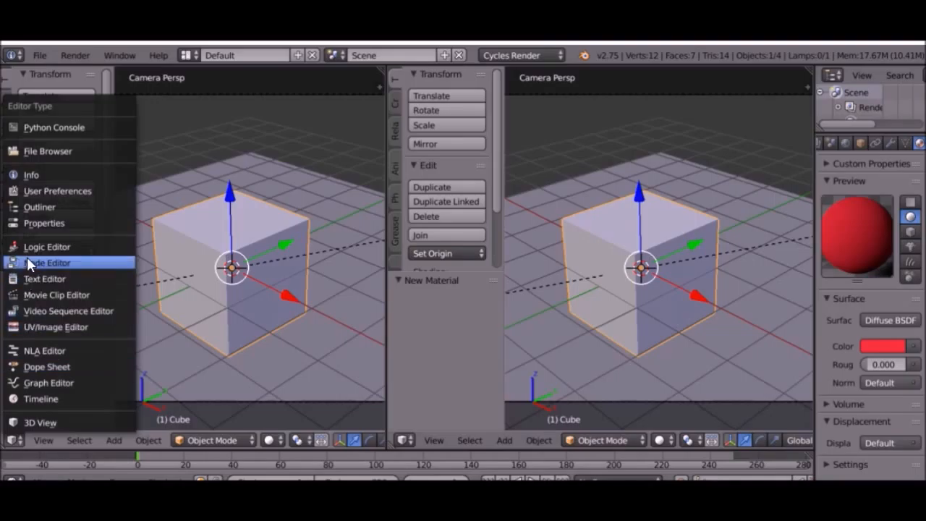
{"action": "left_click", "coordinate": [40, 262]}
{"action": "left_click", "coordinate": [217, 440]}
Move the Material Output and Diffuse BSDF nodes apart to make room between them.
{"action": "scroll", "coordinate": [207, 385], "scroll_direction": "up", "scroll_amount": 5}
{"action": "scroll", "coordinate": [152, 300], "scroll_direction": "up", "scroll_amount": 1}
{"action": "scroll", "coordinate": [135, 281], "scroll_direction": "down", "scroll_amount": 4}
{"action": "scroll", "coordinate": [156, 285], "scroll_direction": "up", "scroll_amount": 3}
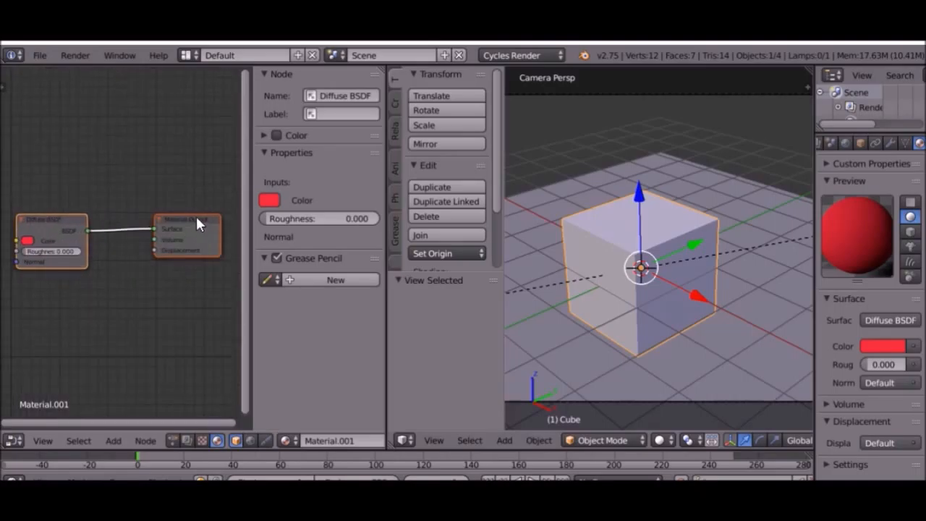
{"action": "left_click_drag", "start_coordinate": [197, 217], "coordinate": [259, 165]}
{"action": "scroll", "coordinate": [67, 218], "scroll_direction": "up", "scroll_amount": 4}
{"action": "left_click_drag", "start_coordinate": [68, 218], "coordinate": [20, 253]}
{"action": "scroll", "coordinate": [126, 259], "scroll_direction": "down", "scroll_amount": 2}
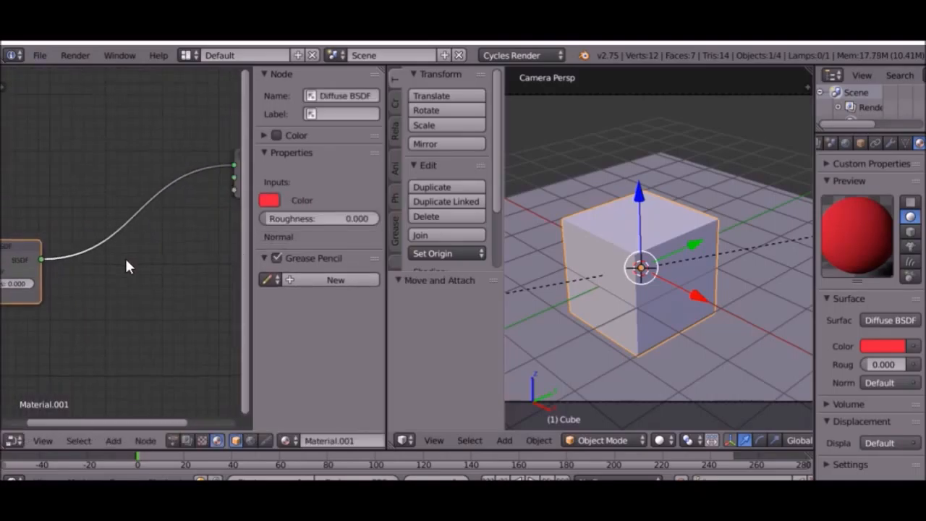
{"action": "scroll", "coordinate": [124, 264], "scroll_direction": "down", "scroll_amount": 1}
{"action": "scroll", "coordinate": [123, 265], "scroll_direction": "up", "scroll_amount": 1}
{"action": "scroll", "coordinate": [122, 266], "scroll_direction": "down", "scroll_amount": 1}
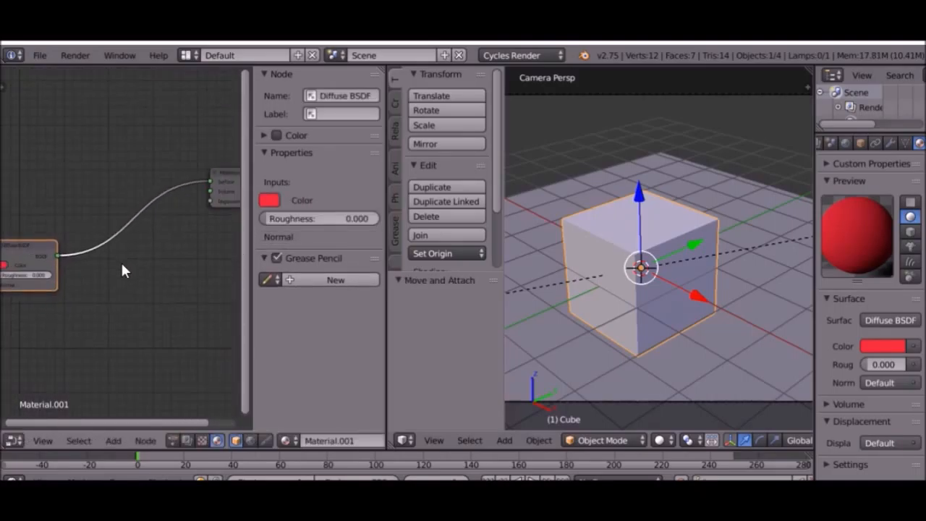
{"action": "key", "text": "shift+a"}
{"action": "left_click", "coordinate": [112, 251]}
{"action": "type", "text": "mi"}
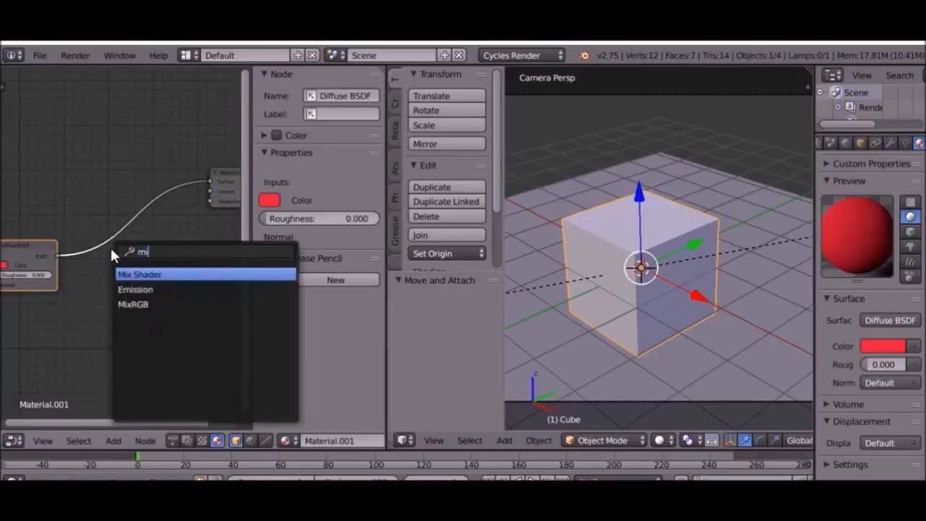
{"action": "key", "text": "Escape"}
Add a Mix Shader node on the link between the Diffuse BSDF and Material Output nodes.
{"action": "key", "text": "a"}
{"action": "key", "text": "shift+a"}
{"action": "left_click", "coordinate": [117, 179]}
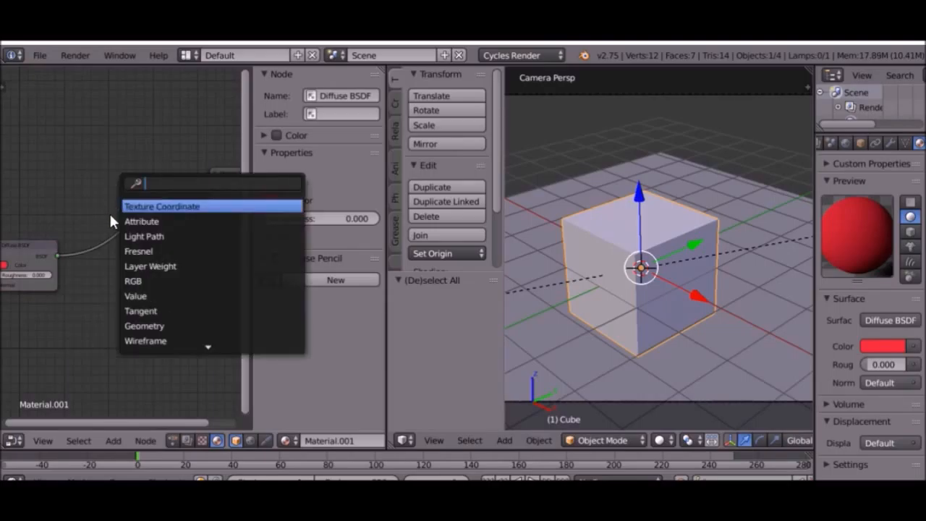
{"action": "type", "text": "mi"}
{"action": "key", "text": "Return"}
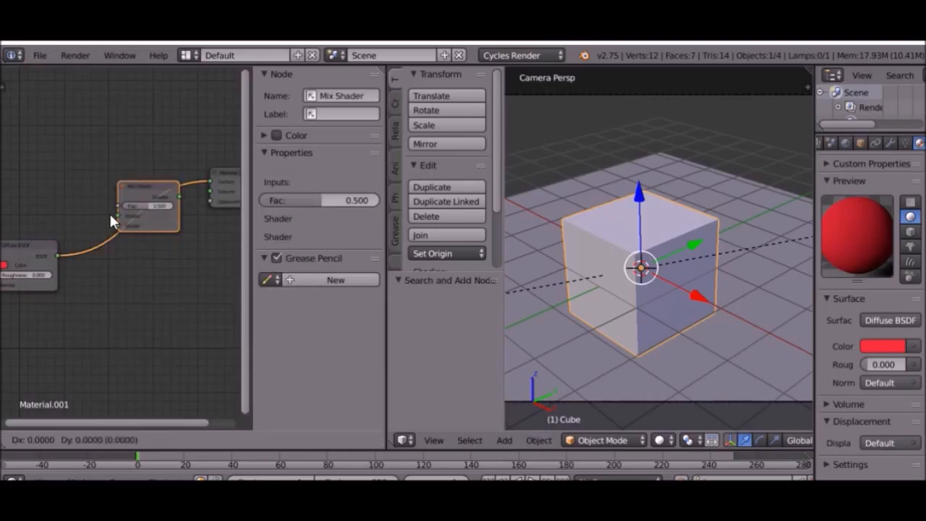
{"action": "left_click", "coordinate": [109, 212]}
Add a Glossy BSDF node below the Diffuse BSDF node and link it to the Mix Shader's second Shader input.
{"action": "key", "text": "shift+a"}
{"action": "key", "text": "Escape"}
{"action": "scroll", "coordinate": [57, 241], "scroll_direction": "down", "scroll_amount": 3}
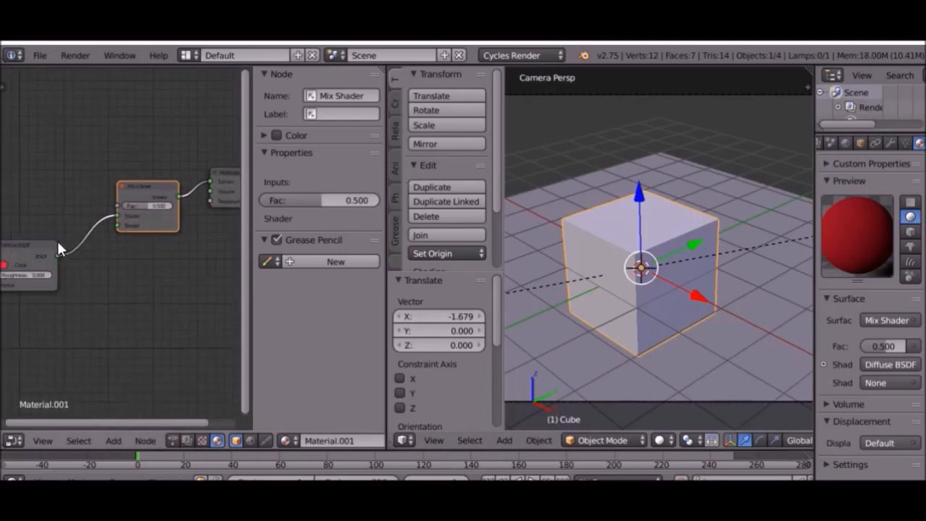
{"action": "left_click_drag", "start_coordinate": [31, 248], "coordinate": [36, 181]}
{"action": "type", "text": "glo"}
{"action": "key", "text": "Return"}
{"action": "left_click", "coordinate": [13, 266]}
{"action": "scroll", "coordinate": [71, 263], "scroll_direction": "up", "scroll_amount": 1}
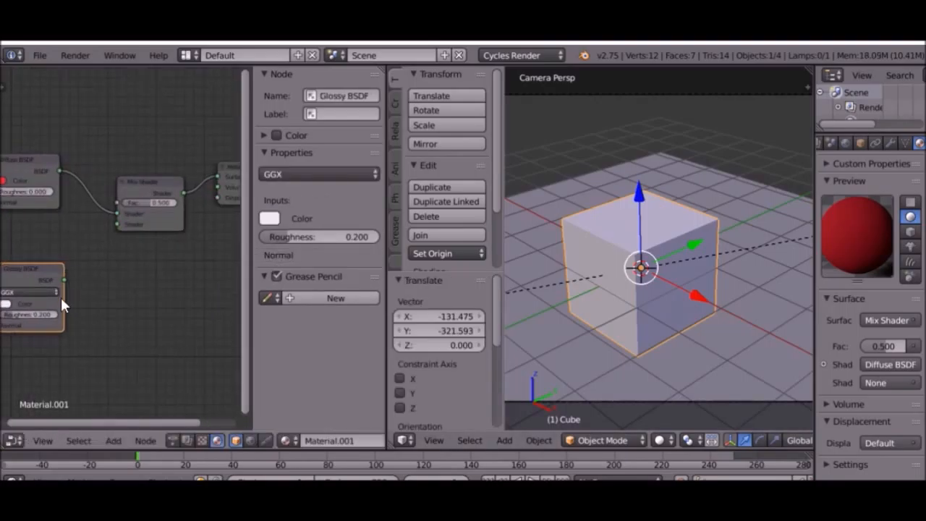
{"action": "left_click_drag", "start_coordinate": [64, 280], "coordinate": [117, 224]}
Set the Mix Shader node's Fac to 1.000.
{"action": "scroll", "coordinate": [836, 225], "scroll_direction": "up", "scroll_amount": 3}
{"action": "scroll", "coordinate": [841, 241], "scroll_direction": "down", "scroll_amount": 1}
{"action": "scroll", "coordinate": [145, 183], "scroll_direction": "up", "scroll_amount": 2}
{"action": "left_click", "coordinate": [170, 196]}
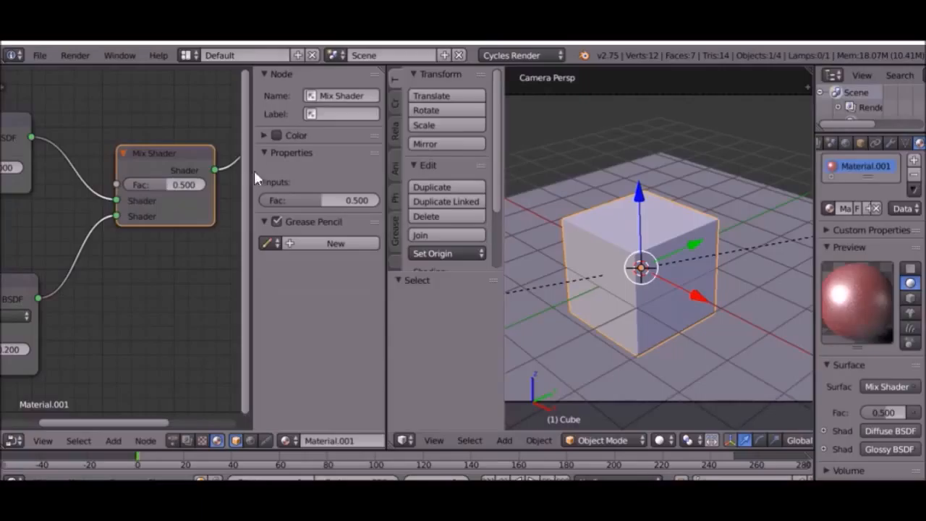
{"action": "left_click_drag", "start_coordinate": [185, 180], "coordinate": [166, 156]}
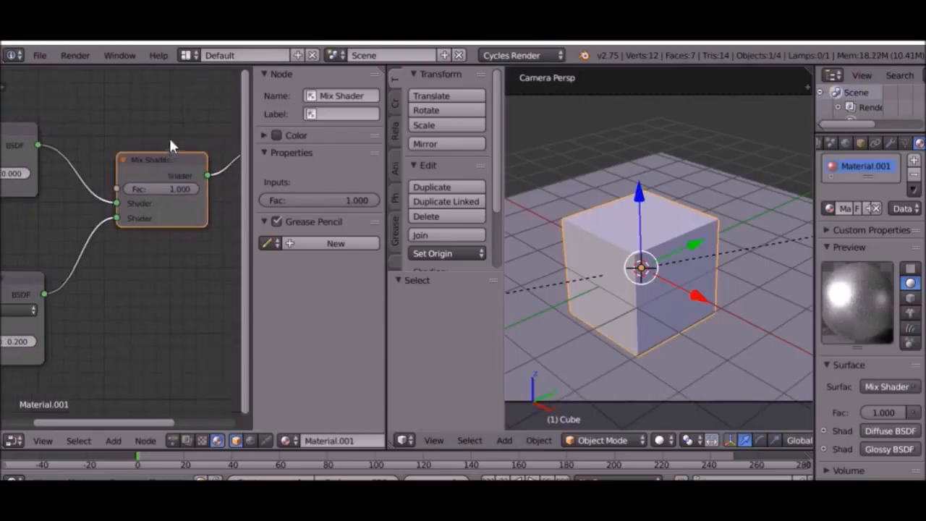
Replace the Mix Shader node with an Add Shader node placed between the BSDF nodes and the Material Output.
{"action": "scroll", "coordinate": [155, 210], "scroll_direction": "down", "scroll_amount": 1}
{"action": "key", "text": "x"}
{"action": "key", "text": "shift+a"}
{"action": "left_click", "coordinate": [148, 229]}
{"action": "type", "text": "asdd"}
{"action": "key", "text": "BackSpace"}
{"action": "key", "text": "BackSpace"}
{"action": "key", "text": "BackSpace"}
{"action": "type", "text": "dd"}
{"action": "key", "text": "Return"}
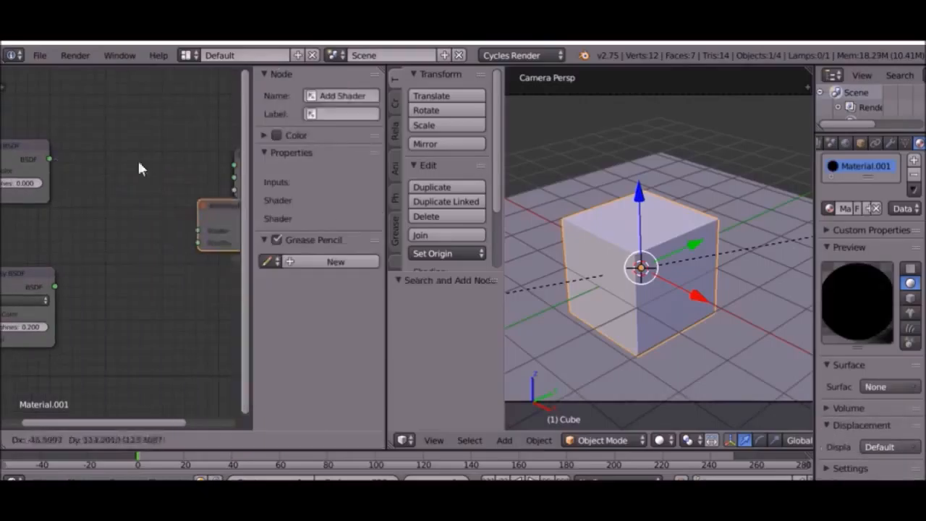
{"action": "left_click", "coordinate": [55, 151]}
Link the Diffuse and Glossy BSDF nodes into the Add Shader, and its output to the Material Output's Surface.
{"action": "scroll", "coordinate": [55, 151], "scroll_direction": "down", "scroll_amount": 1}
{"action": "left_click_drag", "start_coordinate": [55, 165], "coordinate": [96, 188]}
{"action": "left_click_drag", "start_coordinate": [36, 272], "coordinate": [54, 272]}
{"action": "left_click_drag", "start_coordinate": [78, 283], "coordinate": [96, 200]}
{"action": "left_click_drag", "start_coordinate": [163, 179], "coordinate": [227, 171]}
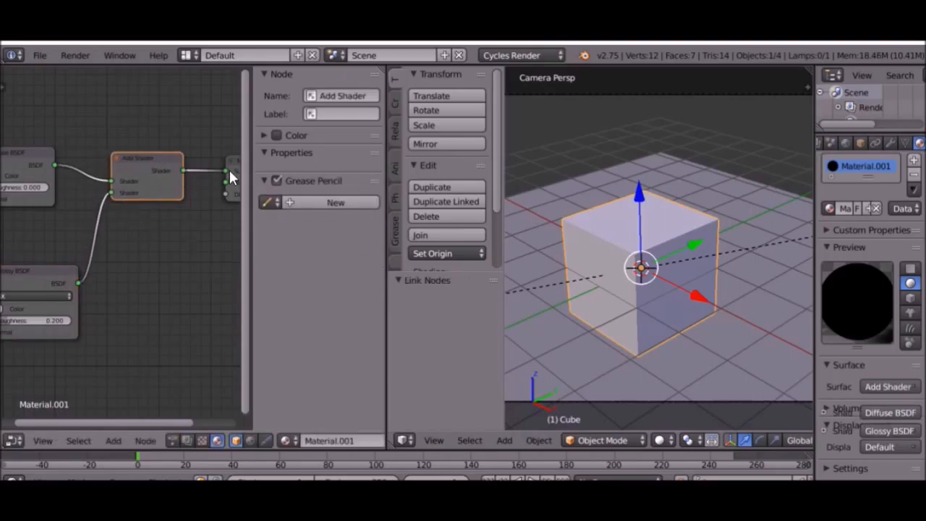
Render the cube with the combined Diffuse and Glossy material and close the render view.
{"action": "scroll", "coordinate": [228, 168], "scroll_direction": "down", "scroll_amount": 1}
{"action": "left_click", "coordinate": [223, 170]}
{"action": "scroll", "coordinate": [205, 228], "scroll_direction": "down", "scroll_amount": 1}
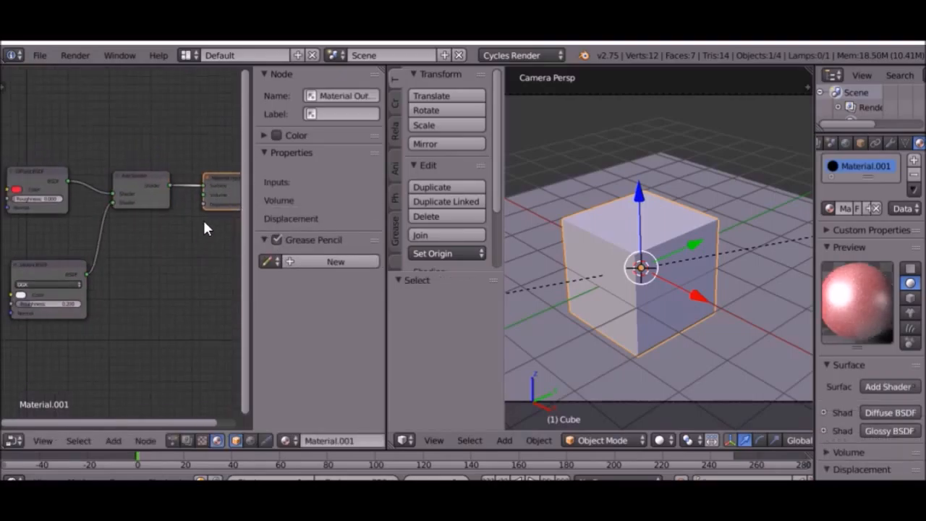
{"action": "left_click", "coordinate": [73, 55]}
{"action": "left_click", "coordinate": [102, 73]}
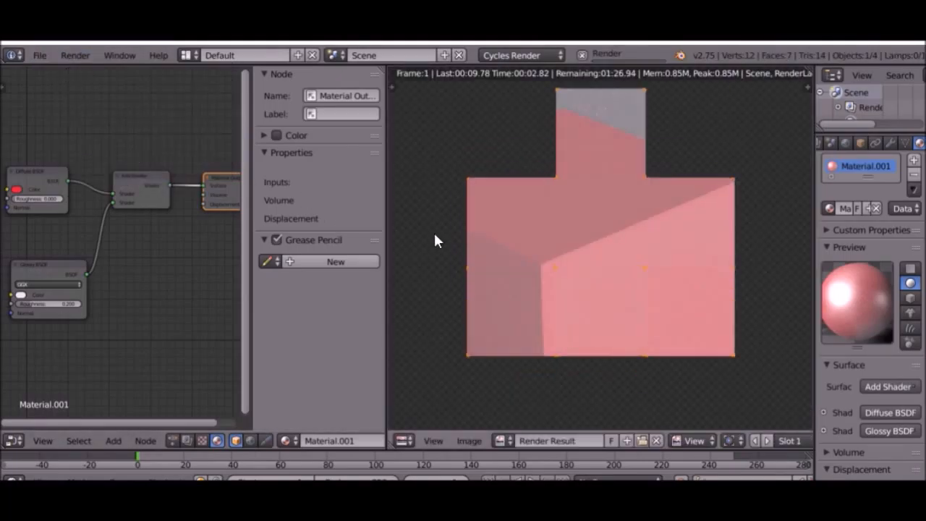
{"action": "key", "text": "Escape"}
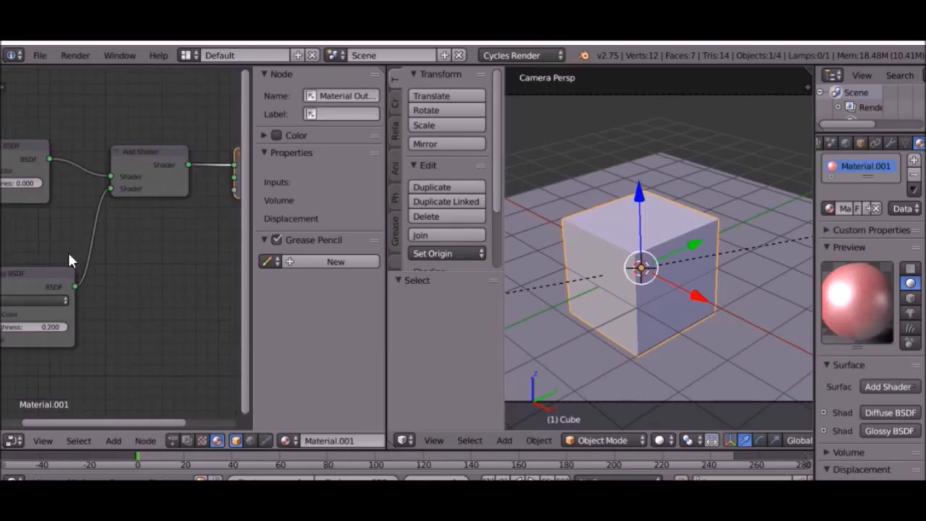
Replace the Glossy BSDF node with a Glass BSDF node and link it to the Add Shader's second Shader input.
{"action": "left_click", "coordinate": [75, 262]}
{"action": "key", "text": "x"}
{"action": "key", "text": "shift+a"}
{"action": "left_click", "coordinate": [53, 212]}
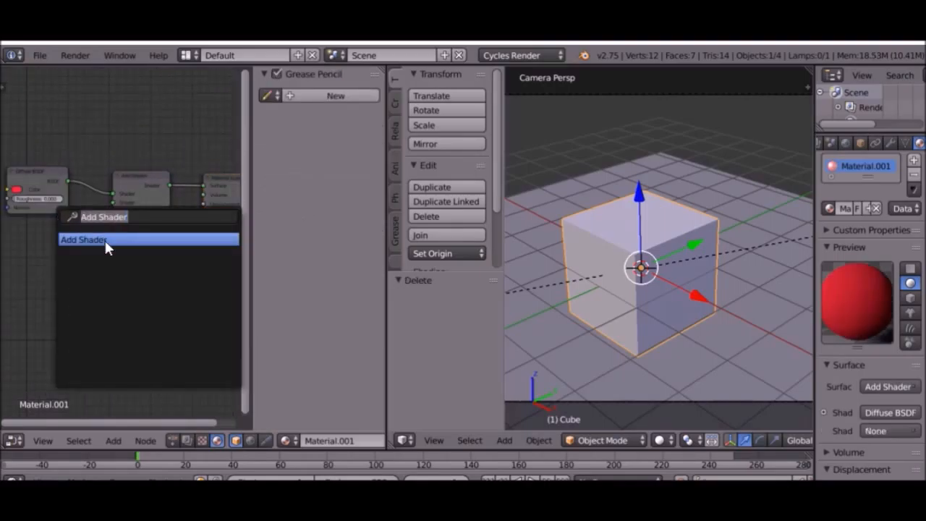
{"action": "key", "text": "BackSpace"}
{"action": "key", "text": "Escape"}
{"action": "key", "text": "shift+a"}
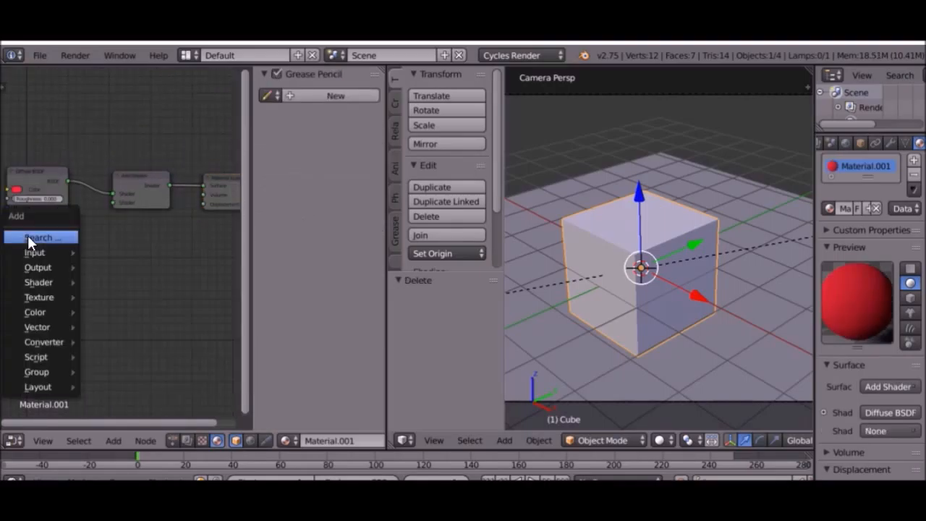
{"action": "mouse_move", "coordinate": [37, 282]}
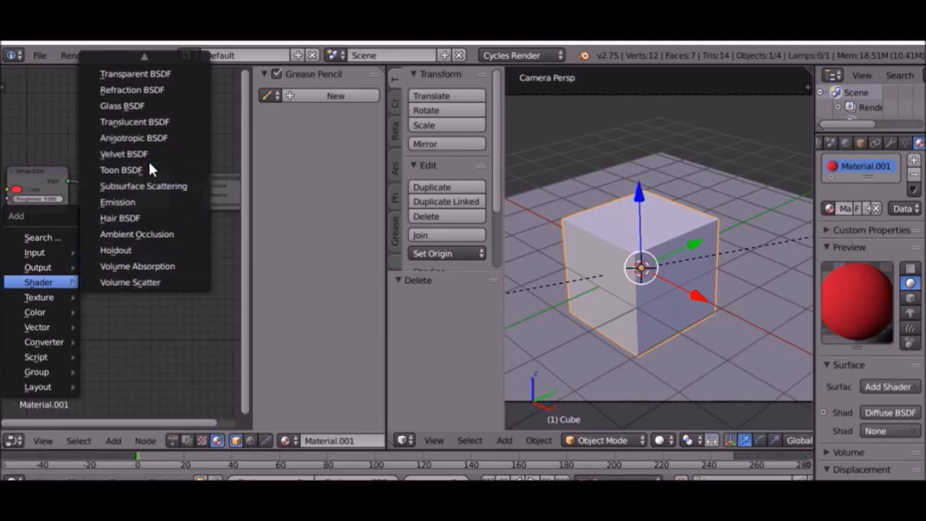
{"action": "left_click", "coordinate": [145, 134]}
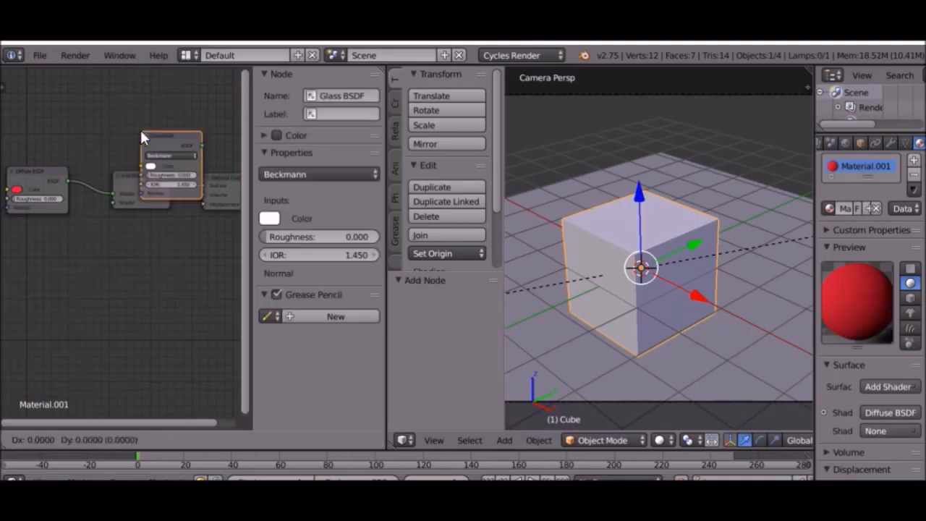
{"action": "left_click", "coordinate": [38, 269]}
{"action": "scroll", "coordinate": [81, 290], "scroll_direction": "up", "scroll_amount": 2}
{"action": "left_click_drag", "start_coordinate": [73, 281], "coordinate": [108, 188]}
Render the cube with the combined Diffuse and Glass material, inspect it up close, and close the render view.
{"action": "left_click", "coordinate": [59, 56]}
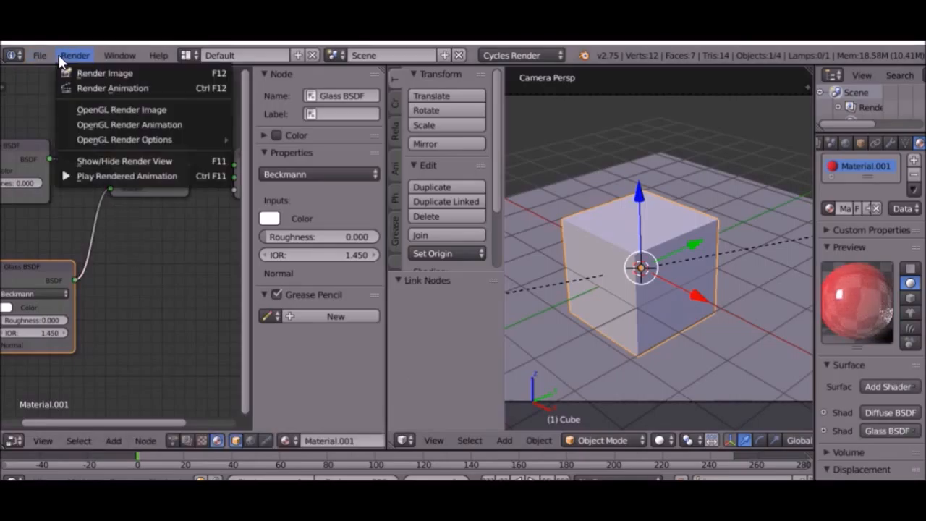
{"action": "left_click", "coordinate": [67, 68]}
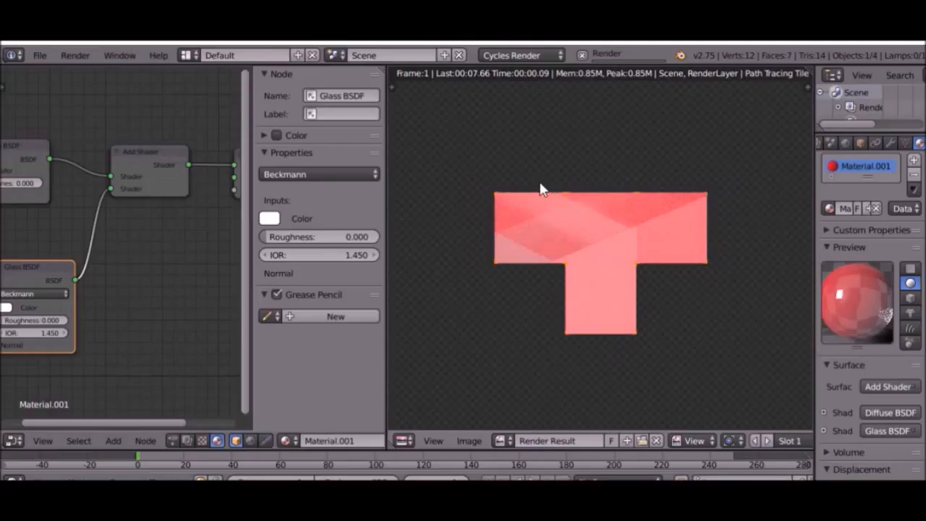
{"action": "scroll", "coordinate": [533, 188], "scroll_direction": "up", "scroll_amount": 1}
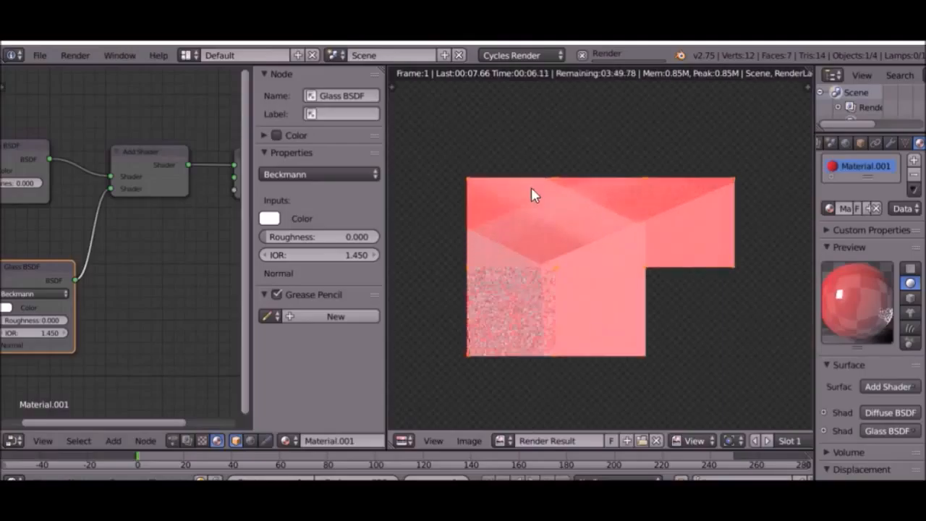
{"action": "scroll", "coordinate": [509, 197], "scroll_direction": "up", "scroll_amount": 1}
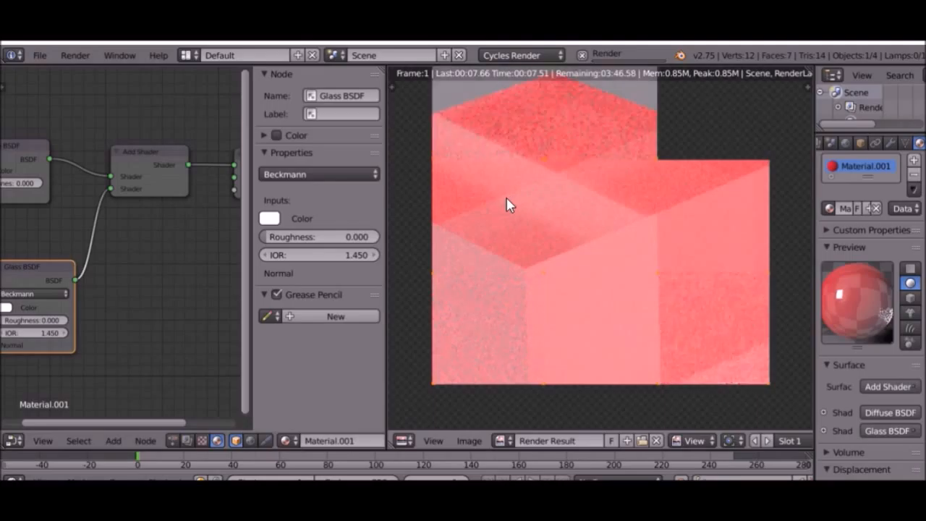
{"action": "scroll", "coordinate": [507, 204], "scroll_direction": "down", "scroll_amount": 2}
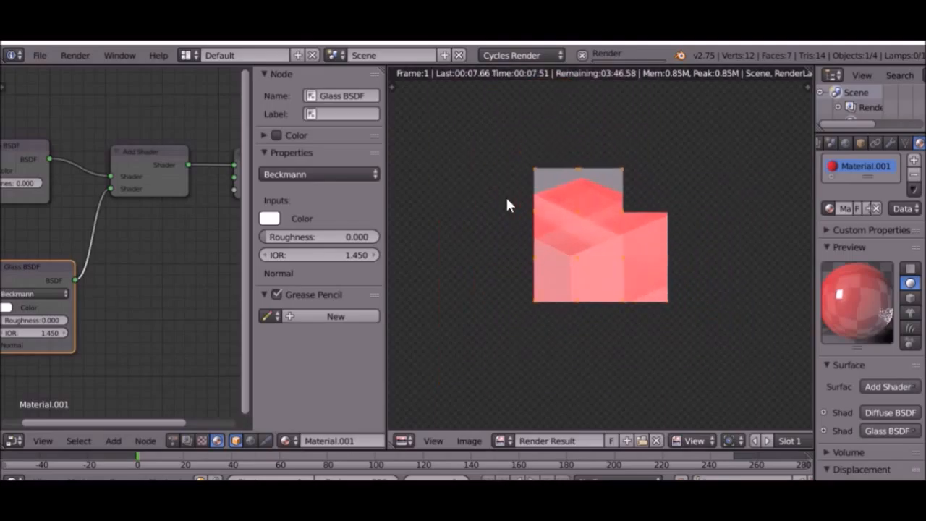
{"action": "scroll", "coordinate": [506, 197], "scroll_direction": "up", "scroll_amount": 3}
{"action": "scroll", "coordinate": [499, 191], "scroll_direction": "down", "scroll_amount": 1}
{"action": "scroll", "coordinate": [659, 192], "scroll_direction": "down", "scroll_amount": 1}
{"action": "key", "text": "Escape"}
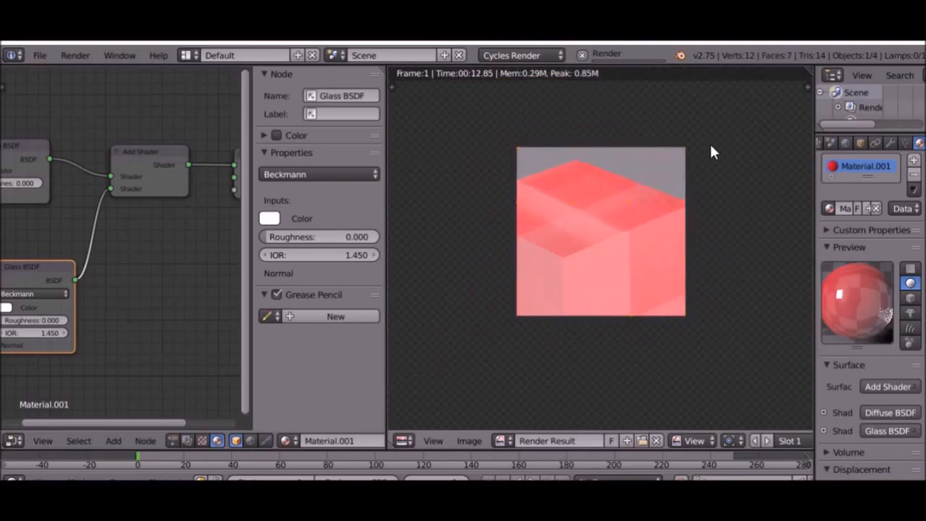
{"action": "key", "text": "Escape"}
Replace the Glass BSDF node with a Transparent BSDF node below the Diffuse BSDF, linked to the Add Shader's second Shader input.
{"action": "scroll", "coordinate": [49, 203], "scroll_direction": "down", "scroll_amount": 1}
{"action": "left_click", "coordinate": [48, 196]}
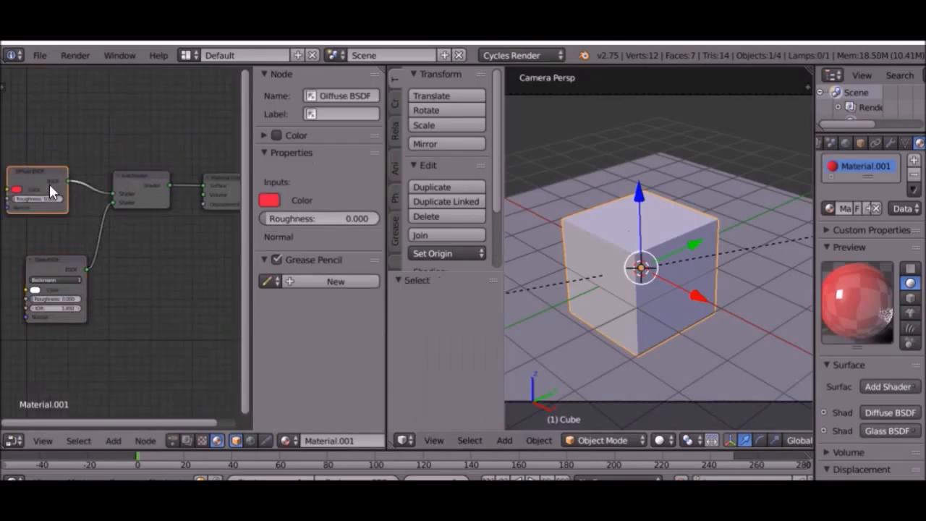
{"action": "left_click", "coordinate": [62, 267]}
{"action": "key", "text": "x"}
{"action": "key", "text": "shift+a"}
{"action": "left_click", "coordinate": [36, 227]}
{"action": "type", "text": "tra"}
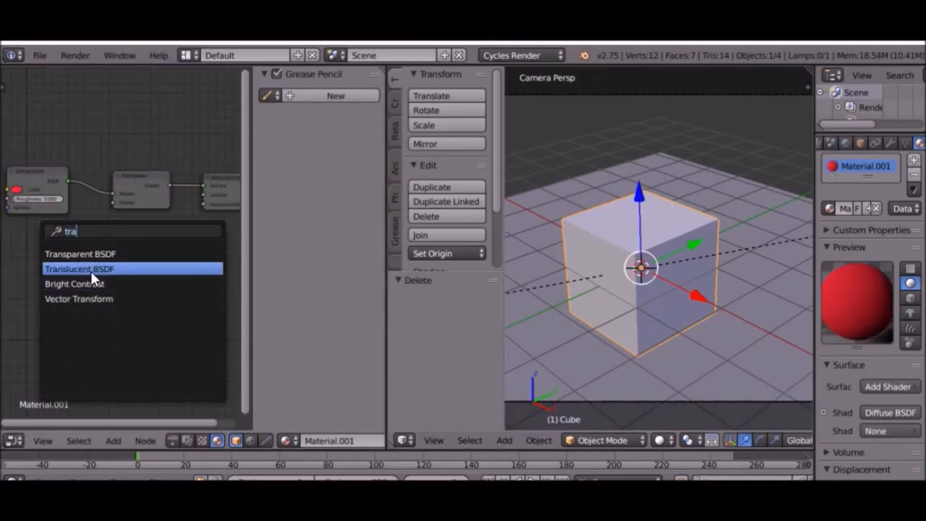
{"action": "left_click", "coordinate": [91, 270]}
{"action": "left_click", "coordinate": [45, 248]}
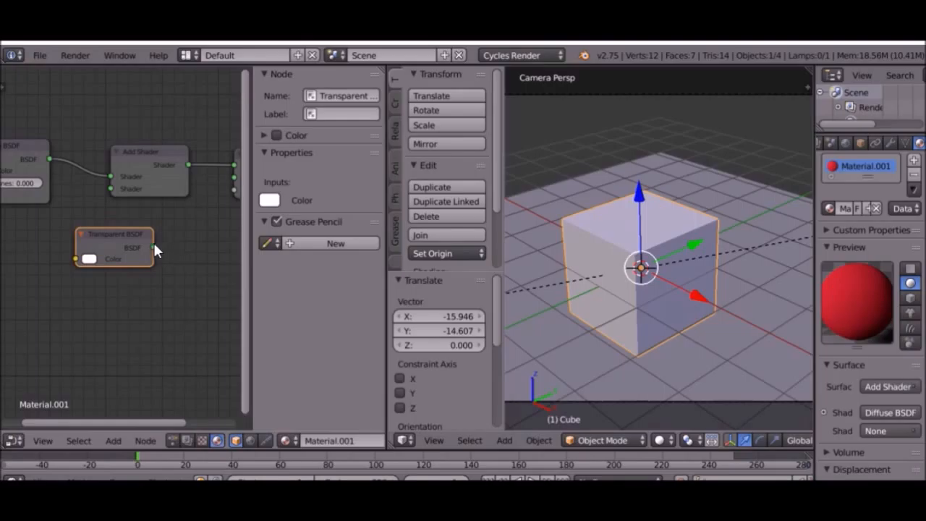
{"action": "left_click_drag", "start_coordinate": [153, 246], "coordinate": [110, 189]}
{"action": "left_click_drag", "start_coordinate": [112, 236], "coordinate": [52, 253]}
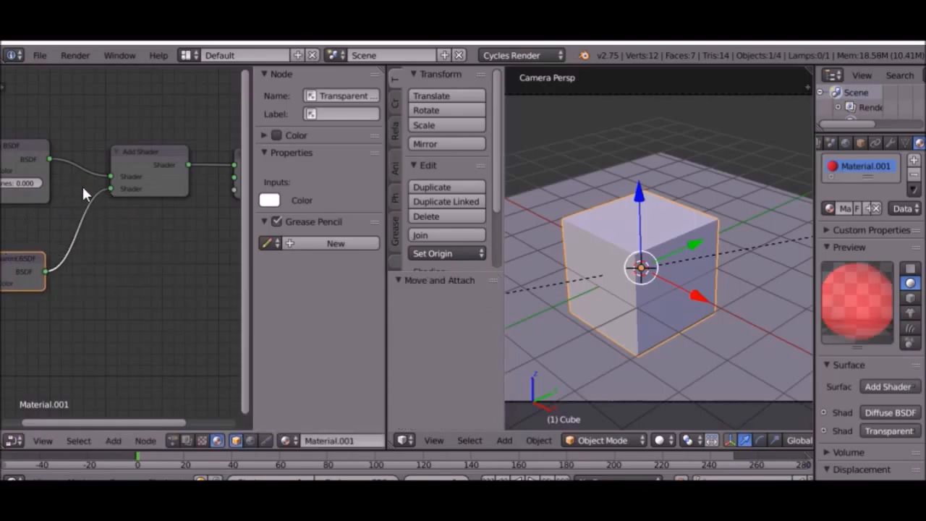
Replace the Add Shader node with a Mix Shader node placed between the BSDF nodes and the Material Output.
{"action": "scroll", "coordinate": [150, 163], "scroll_direction": "down", "scroll_amount": 1}
{"action": "left_click", "coordinate": [150, 163]}
{"action": "key", "text": "x"}
{"action": "key", "text": "shift+a"}
{"action": "left_click", "coordinate": [149, 164]}
{"action": "type", "text": "mi"}
{"action": "key", "text": "Return"}
{"action": "left_click", "coordinate": [92, 164]}
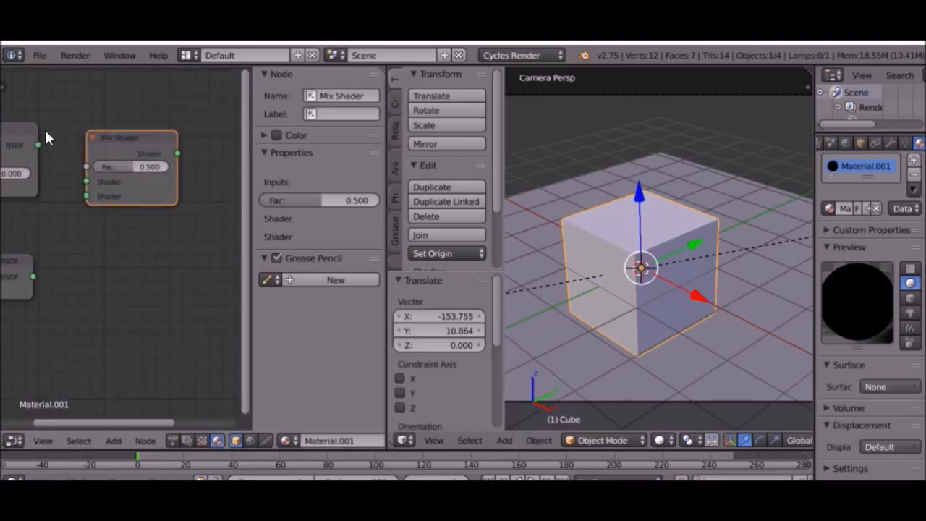
Link the Diffuse and Transparent BSDF nodes into the Mix Shader, and its output to the Material Output's Surface.
{"action": "mouse_move", "coordinate": [39, 143]}
{"action": "left_mouse_down"}
{"action": "mouse_move", "coordinate": [86, 183]}
{"action": "mouse_move", "coordinate": [90, 176]}
{"action": "mouse_move", "coordinate": [39, 145]}
{"action": "left_mouse_up"}
{"action": "left_click_drag", "start_coordinate": [33, 274], "coordinate": [96, 193]}
{"action": "scroll", "coordinate": [114, 191], "scroll_direction": "down", "scroll_amount": 1}
{"action": "left_click_drag", "start_coordinate": [164, 158], "coordinate": [237, 165]}
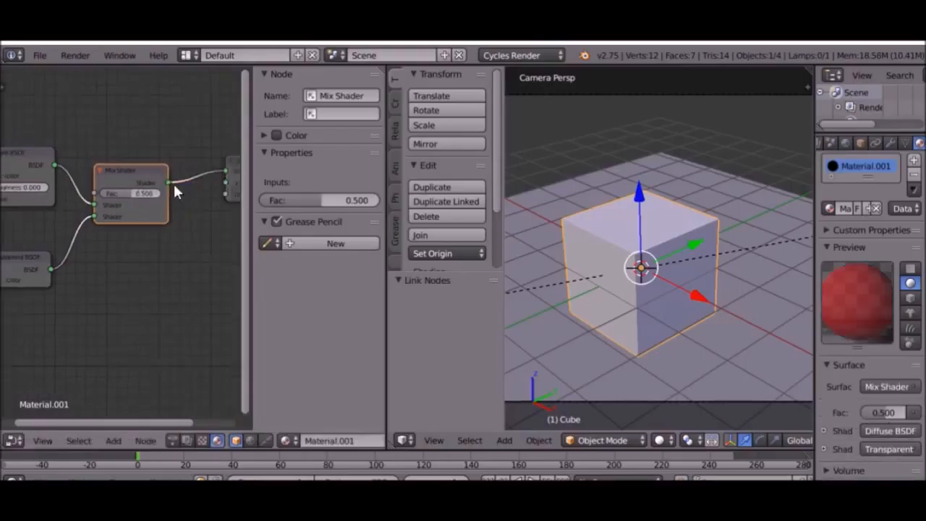
Move the Diffuse BSDF node down, directly above the Transparent BSDF node.
{"action": "scroll", "coordinate": [159, 183], "scroll_direction": "up", "scroll_amount": 2}
{"action": "scroll", "coordinate": [157, 173], "scroll_direction": "down", "scroll_amount": 2}
{"action": "middle_click_drag", "start_coordinate": [105, 212], "coordinate": [164, 200]}
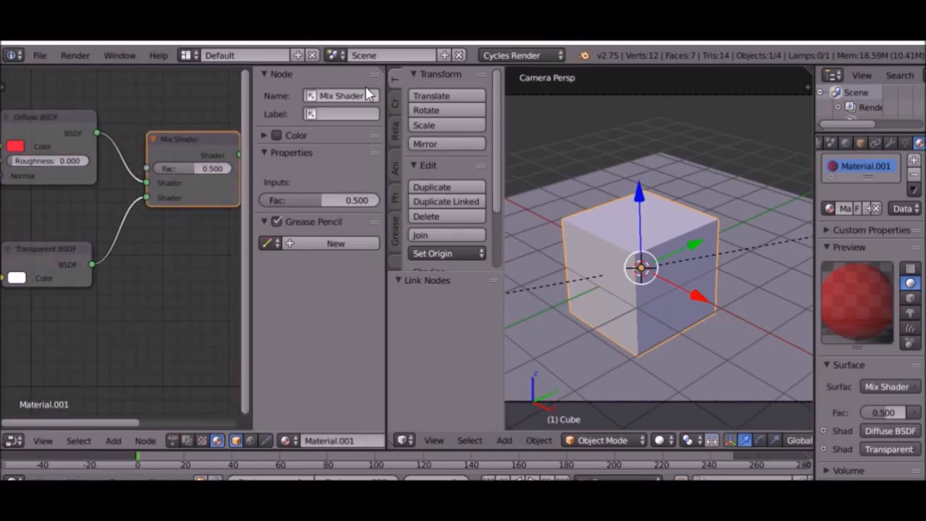
{"action": "scroll", "coordinate": [166, 206], "scroll_direction": "up", "scroll_amount": 3}
{"action": "left_click_drag", "start_coordinate": [85, 215], "coordinate": [83, 284]}
Add an RGB Curves node before the Diffuse BSDF node and link its Color output to the Diffuse Color input.
{"action": "key", "text": "shift+a"}
{"action": "scroll", "coordinate": [205, 343], "scroll_direction": "down", "scroll_amount": 1}
{"action": "middle_click_drag", "start_coordinate": [205, 343], "coordinate": [277, 235]}
{"action": "key", "text": "shift+a"}
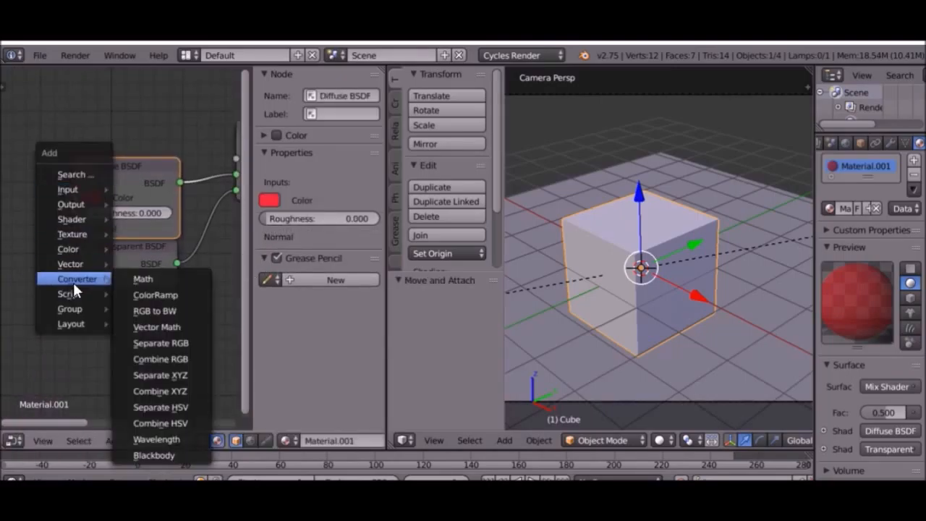
{"action": "mouse_move", "coordinate": [74, 248]}
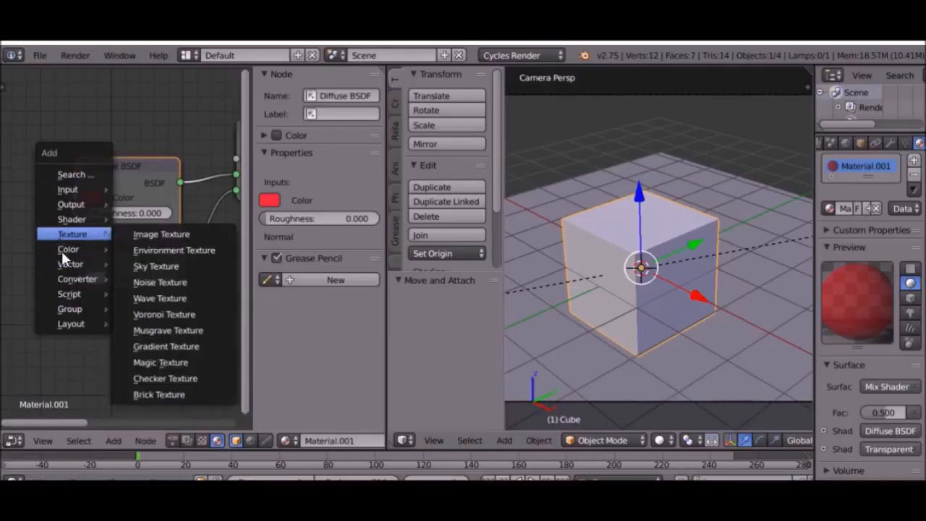
{"action": "left_click", "coordinate": [57, 174]}
{"action": "type", "text": "rgb"}
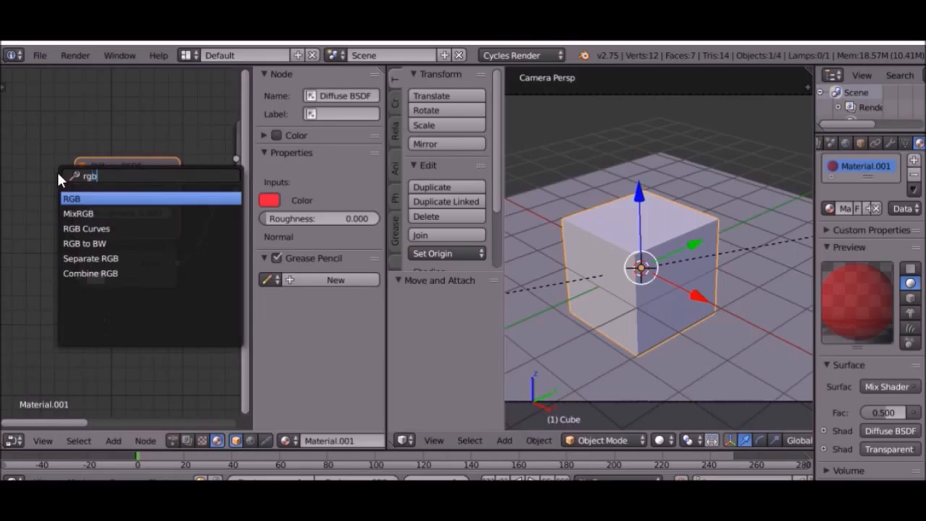
{"action": "left_click", "coordinate": [107, 228]}
{"action": "left_click", "coordinate": [201, 158]}
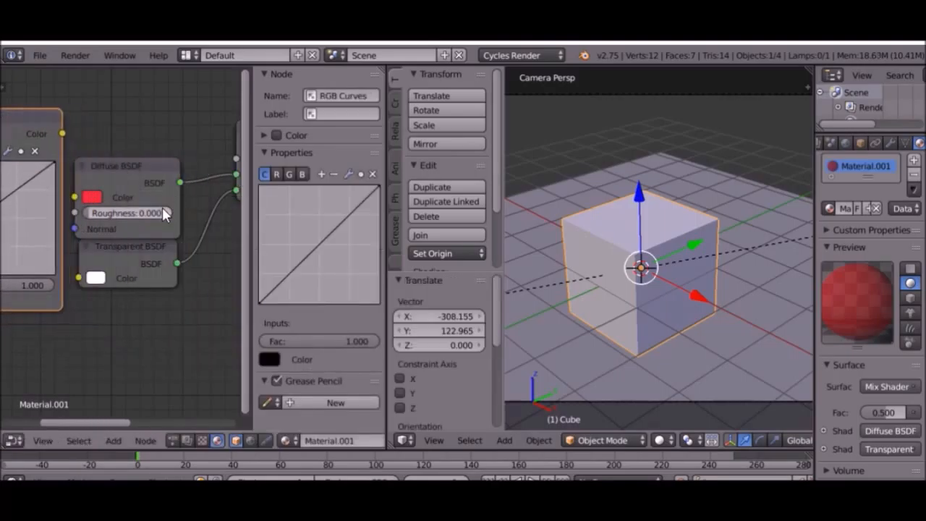
{"action": "key", "text": "KP_Decimal"}
{"action": "left_click_drag", "start_coordinate": [152, 167], "coordinate": [215, 229]}
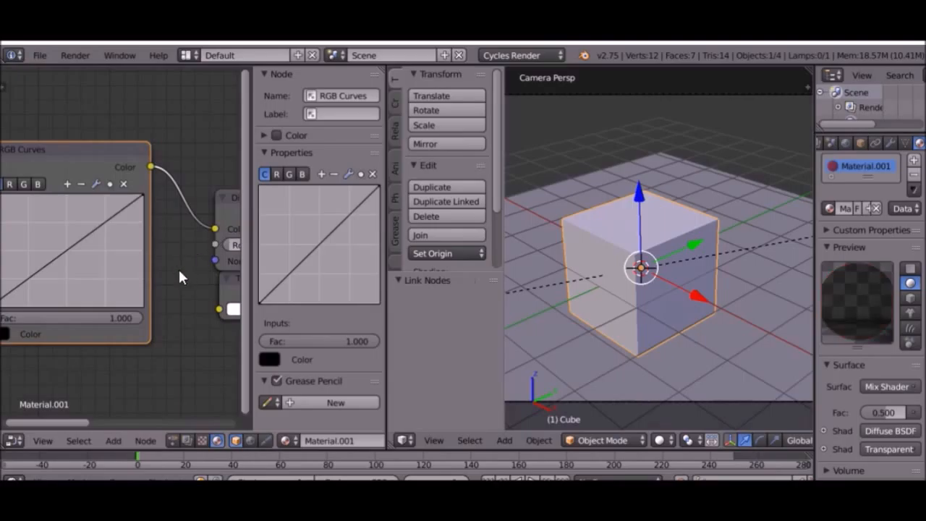
Bend the RGB Curves combined curve upward at about X 0.41, Y 0.86, and pull a green-curve point to X 0.00, Y 0.68.
{"action": "middle_click_drag", "start_coordinate": [180, 273], "coordinate": [233, 269]}
{"action": "left_click_drag", "start_coordinate": [133, 241], "coordinate": [78, 202]}
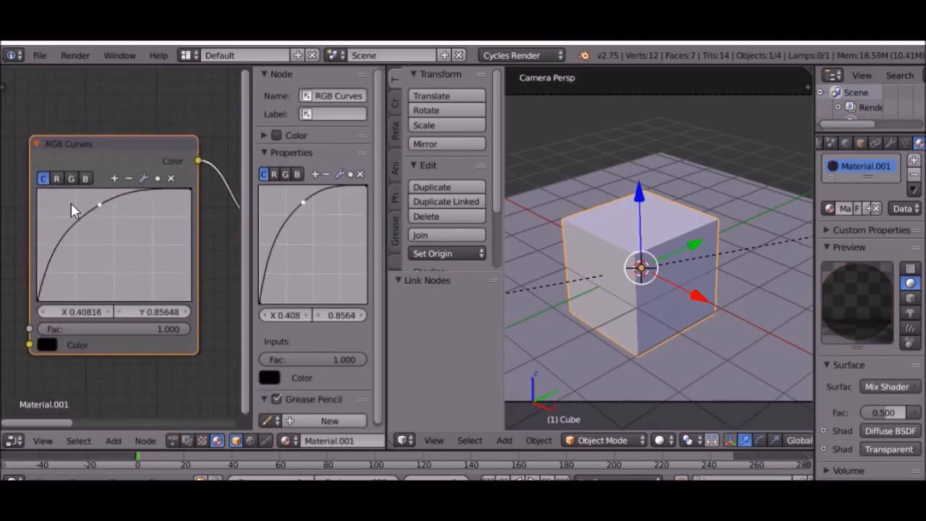
{"action": "left_click", "coordinate": [71, 178]}
{"action": "left_click_drag", "start_coordinate": [124, 238], "coordinate": [12, 227]}
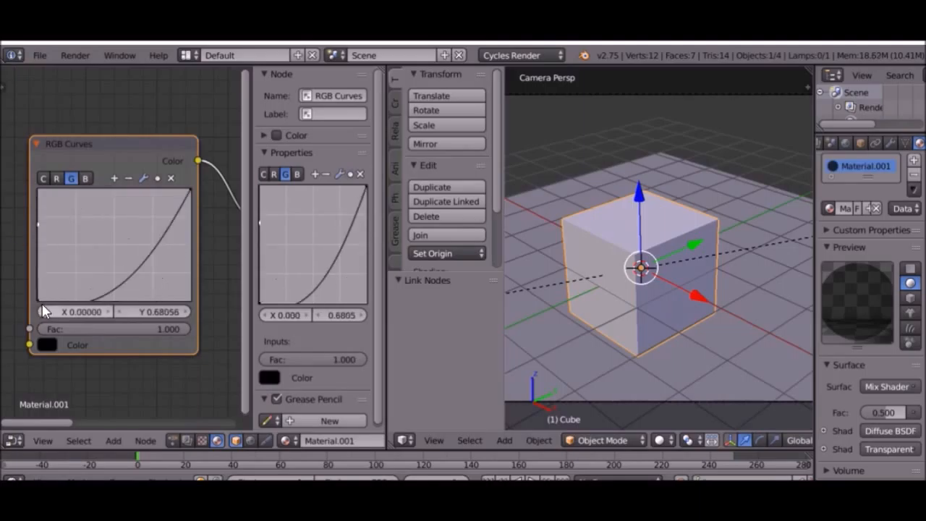
Delete the RGB Curves node.
{"action": "scroll", "coordinate": [105, 229], "scroll_direction": "down", "scroll_amount": 2}
{"action": "key", "text": "x"}
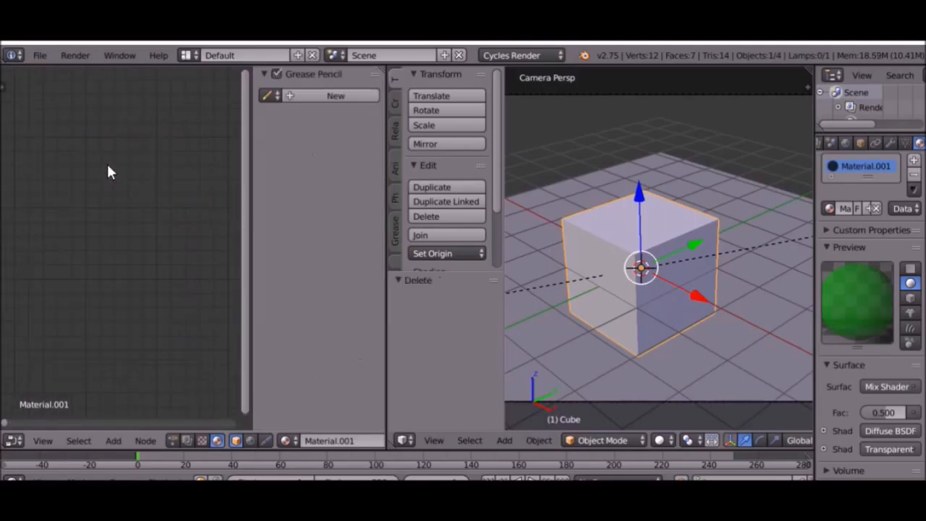
{"action": "scroll", "coordinate": [190, 232], "scroll_direction": "down", "scroll_amount": 1}
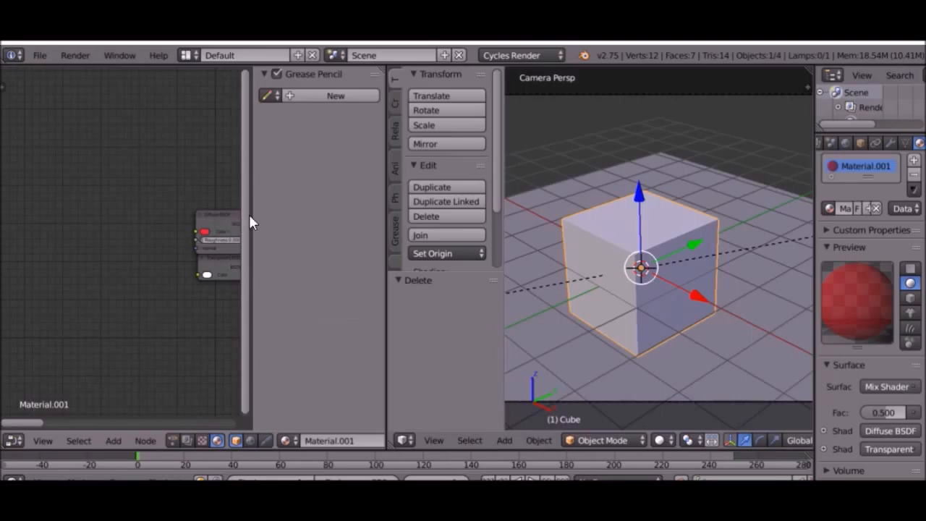
Shift the Diffuse BSDF node slightly so it sits clear above the Transparent BSDF node.
{"action": "left_click", "coordinate": [225, 217]}
{"action": "key", "text": "KP_Decimal"}
{"action": "mouse_move", "coordinate": [125, 219]}
{"action": "left_mouse_down"}
{"action": "mouse_move", "coordinate": [123, 185]}
{"action": "mouse_move", "coordinate": [101, 205]}
{"action": "mouse_move", "coordinate": [122, 197]}
{"action": "mouse_move", "coordinate": [107, 231]}
{"action": "mouse_move", "coordinate": [112, 214]}
{"action": "left_mouse_up"}
Enter Edit Mode on the cube and unwrap it with Smart UV Project, using a 66.00 angle limit and 0.00 island margin.
{"action": "key", "text": "Tab"}
{"action": "key", "text": "u"}
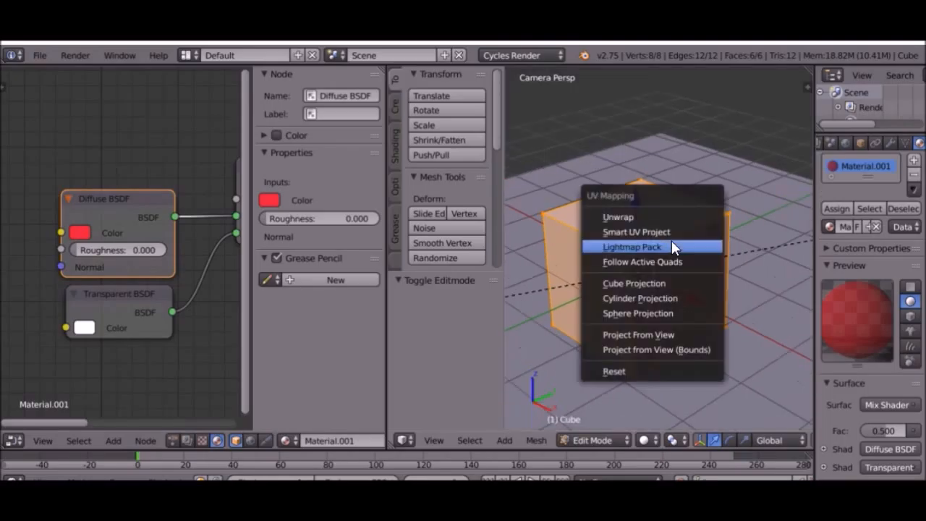
{"action": "left_click", "coordinate": [655, 232]}
{"action": "left_click", "coordinate": [654, 325]}
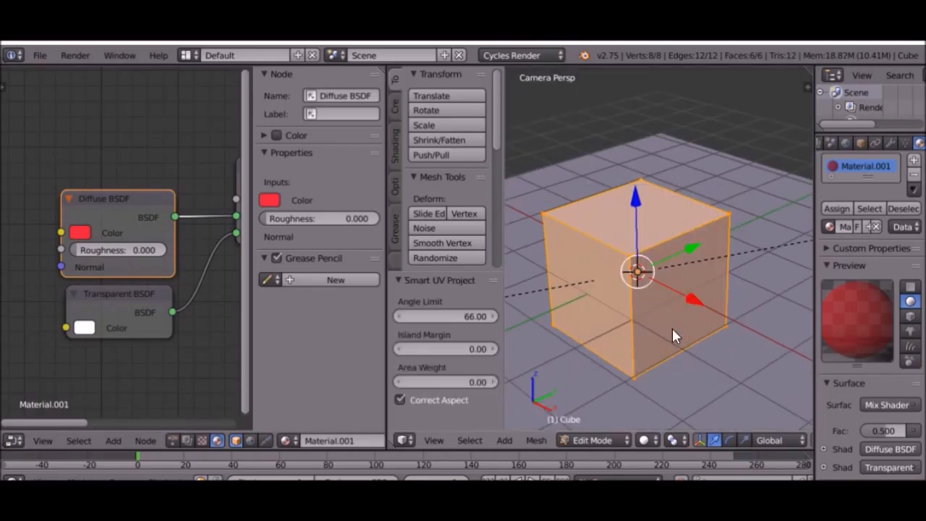
{"action": "scroll", "coordinate": [781, 139], "scroll_direction": "up", "scroll_amount": 4}
{"action": "scroll", "coordinate": [660, 216], "scroll_direction": "down", "scroll_amount": 4}
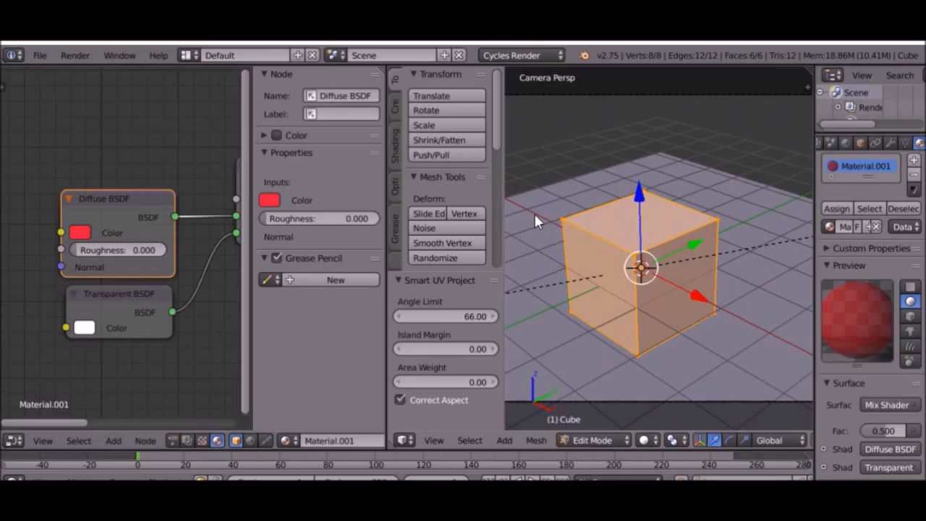
Add an Image Texture node and place it in front of the Diffuse BSDF node.
{"action": "middle_click_drag", "start_coordinate": [124, 247], "coordinate": [150, 243]}
{"action": "scroll", "coordinate": [91, 100], "scroll_direction": "down", "scroll_amount": 3}
{"action": "key", "text": "shift+a"}
{"action": "left_click", "coordinate": [102, 185]}
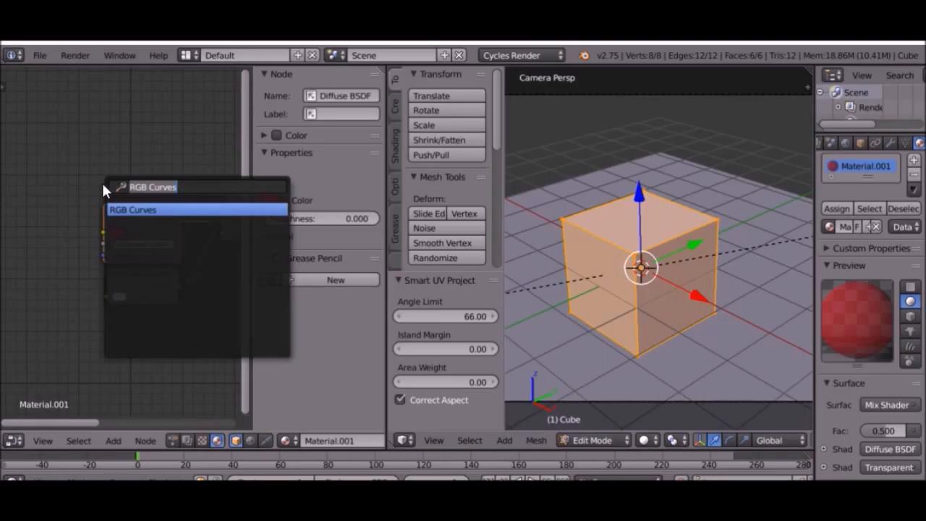
{"action": "type", "text": "image"}
{"action": "key", "text": "Return"}
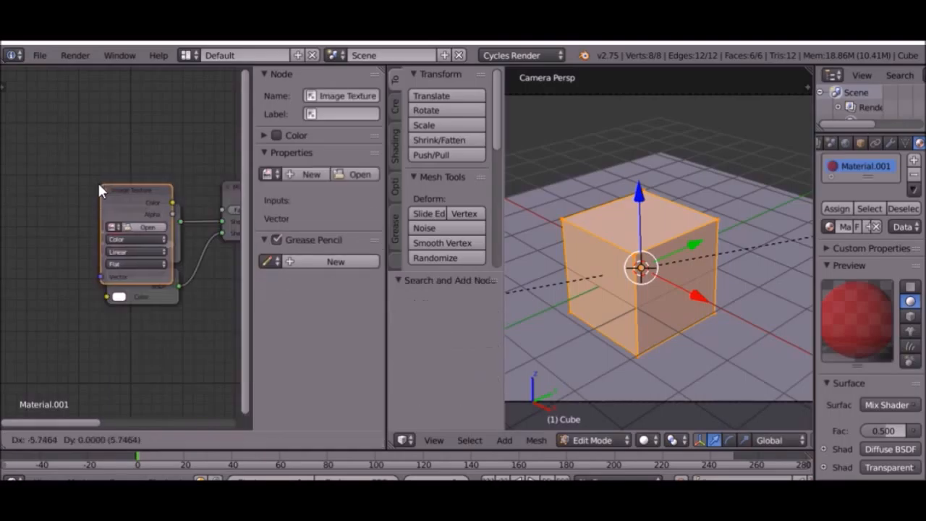
{"action": "left_click", "coordinate": [4, 184]}
{"action": "middle_click_drag", "start_coordinate": [67, 231], "coordinate": [174, 184]}
{"action": "scroll", "coordinate": [174, 178], "scroll_direction": "up", "scroll_amount": 4}
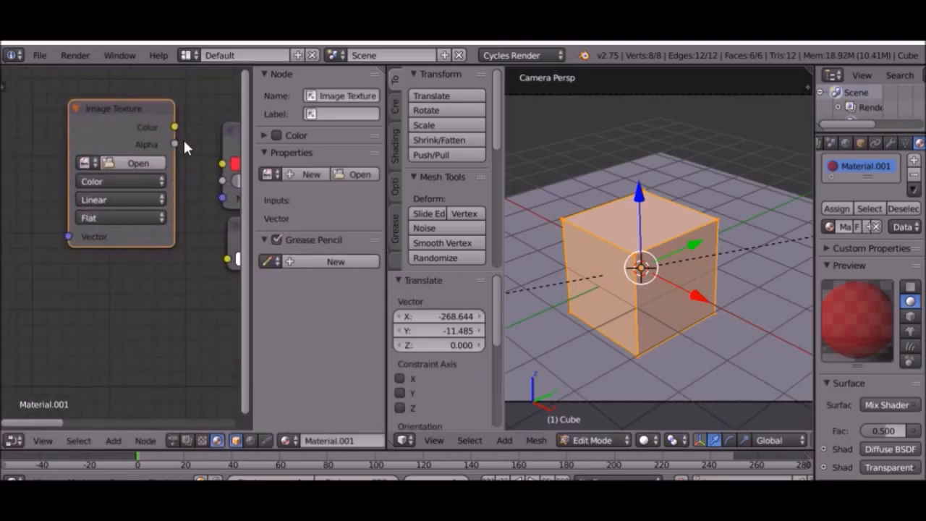
Link the Image Texture's Color output to the Diffuse BSDF's Color input and load the "How to" movie file into the texture.
{"action": "middle_click_drag", "start_coordinate": [200, 112], "coordinate": [133, 147]}
{"action": "left_click_drag", "start_coordinate": [112, 152], "coordinate": [164, 192]}
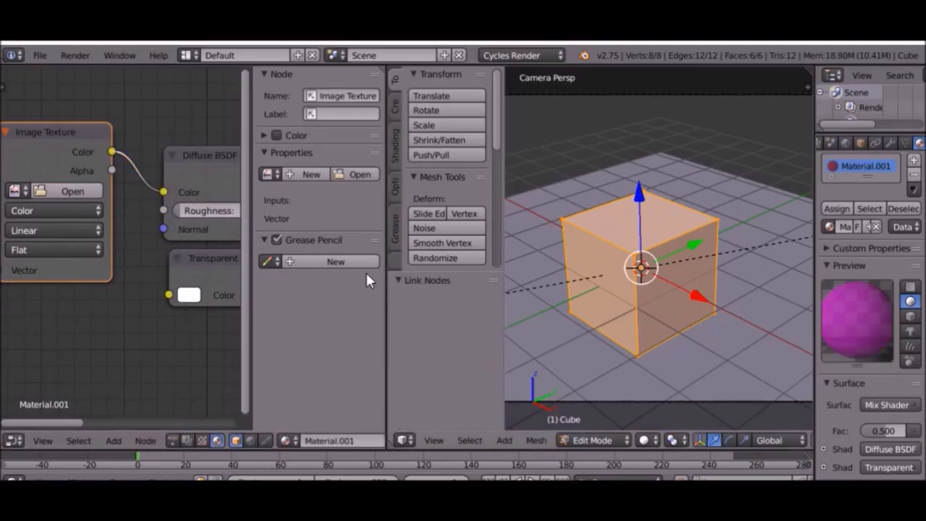
{"action": "left_click", "coordinate": [67, 191]}
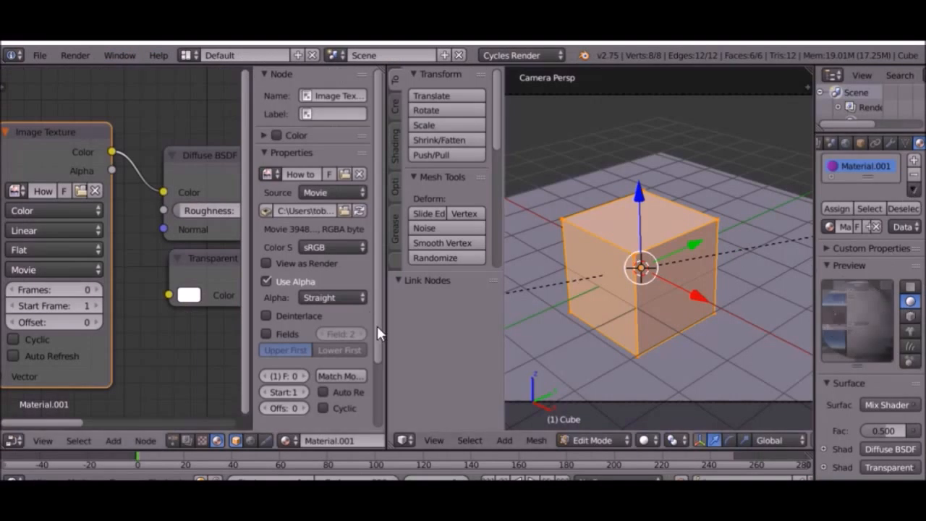
Try raising the movie texture's frame count on the Image Texture node and reset Frames to 0.
{"action": "middle_click_drag", "start_coordinate": [69, 199], "coordinate": [84, 175]}
{"action": "middle_click_drag", "start_coordinate": [124, 266], "coordinate": [106, 248]}
{"action": "left_click", "coordinate": [106, 248]}
{"action": "left_click", "coordinate": [105, 247]}
{"action": "left_click", "coordinate": [106, 248]}
{"action": "left_click", "coordinate": [106, 248]}
{"action": "left_click", "coordinate": [106, 247]}
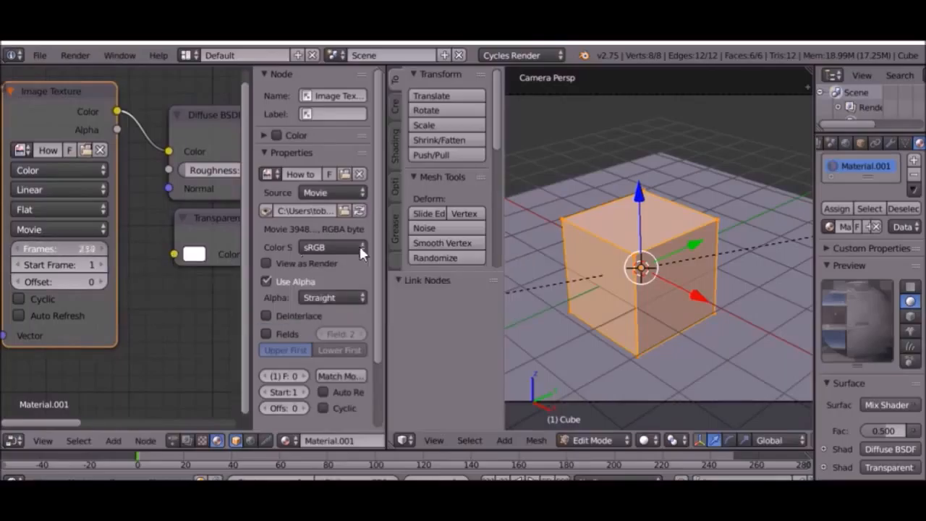
{"action": "left_click", "coordinate": [88, 249]}
{"action": "type", "text": "0"}
{"action": "key", "text": "Return"}
{"action": "middle_click_drag", "start_coordinate": [157, 177], "coordinate": [158, 161]}
Try Image Sequence as the Image Texture node's source and return it to Movie.
{"action": "left_click", "coordinate": [37, 223]}
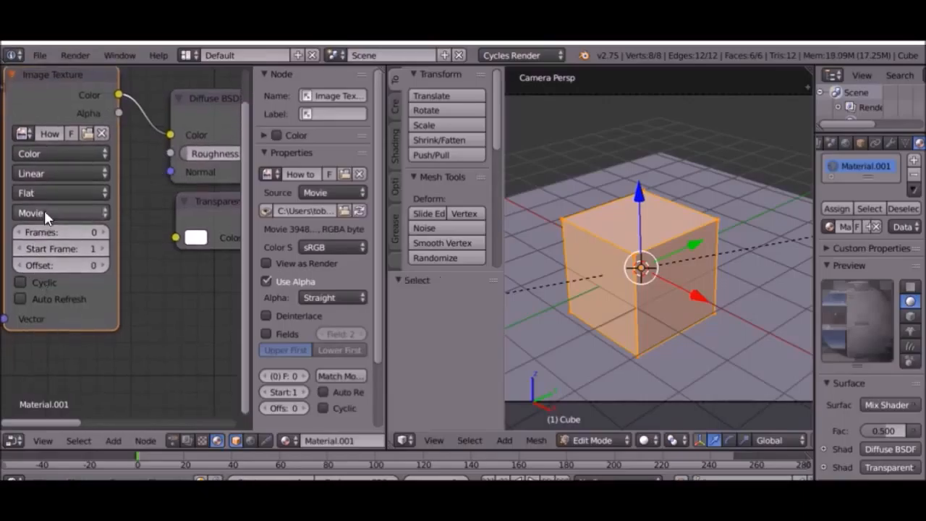
{"action": "left_click", "coordinate": [44, 212]}
{"action": "left_click", "coordinate": [64, 177]}
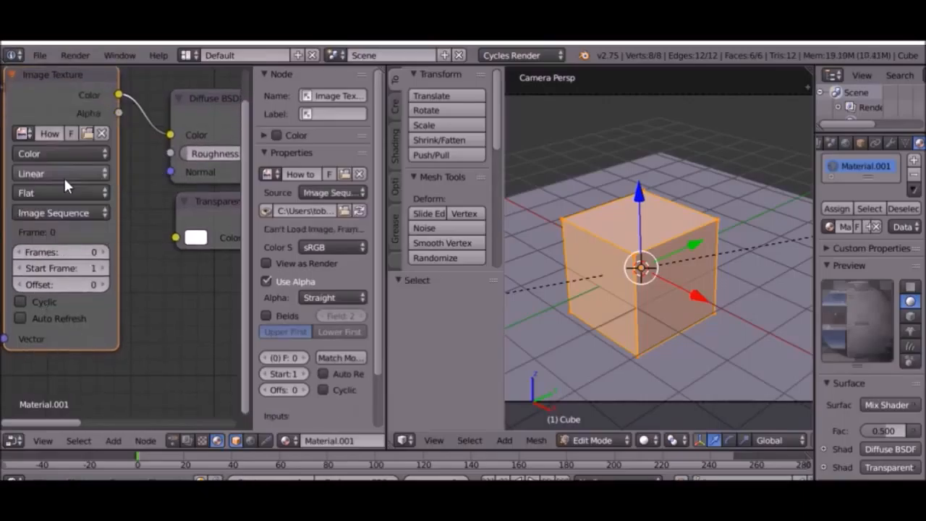
{"action": "left_click", "coordinate": [46, 211]}
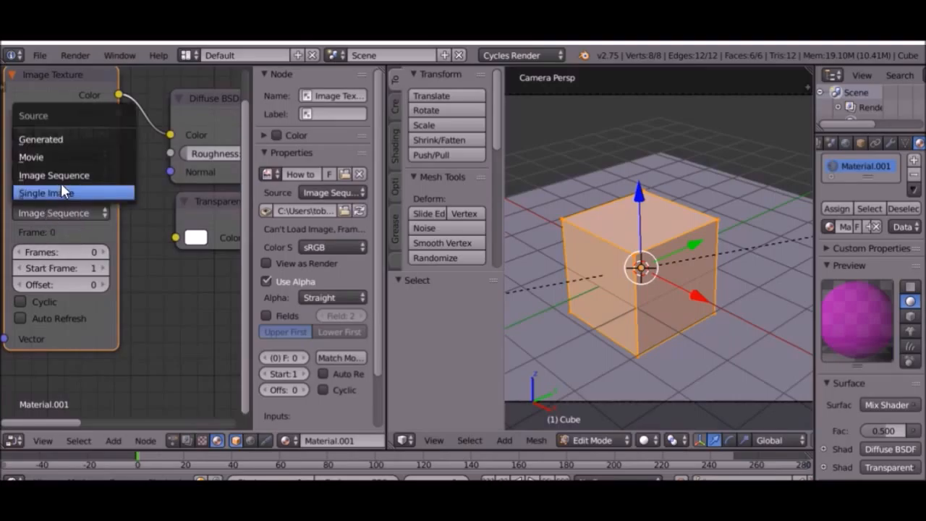
{"action": "left_click", "coordinate": [60, 158]}
Render the cube with the movie texture on it and close the render result.
{"action": "middle_click_drag", "start_coordinate": [132, 345], "coordinate": [116, 343]}
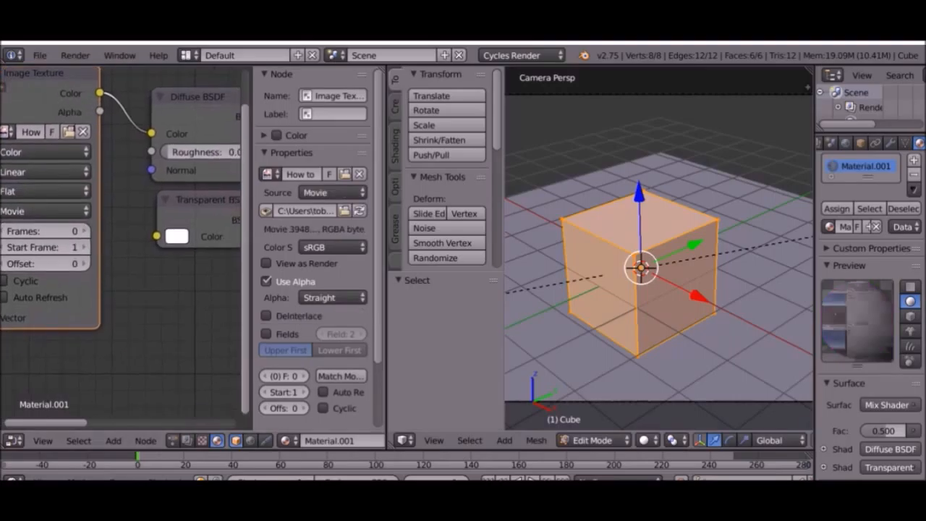
{"action": "left_click", "coordinate": [75, 55]}
{"action": "left_click", "coordinate": [79, 73]}
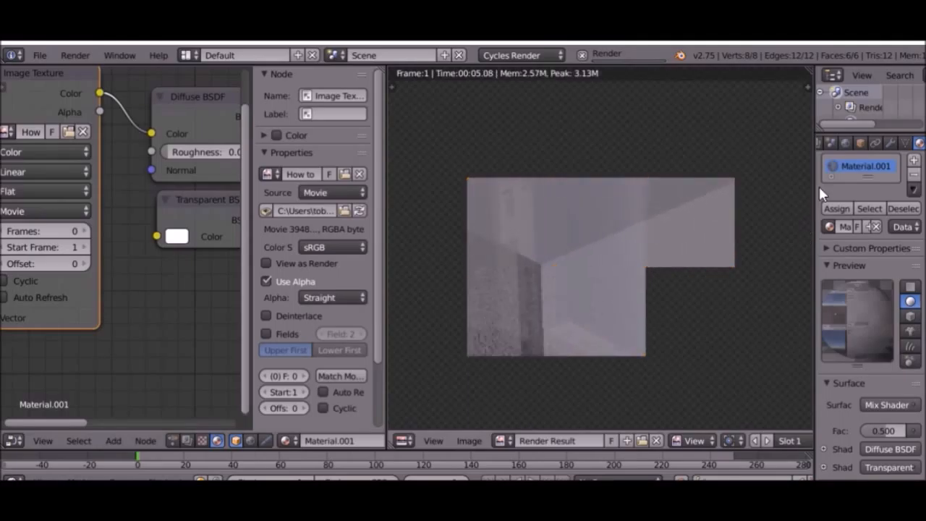
{"action": "key", "text": "Escape"}
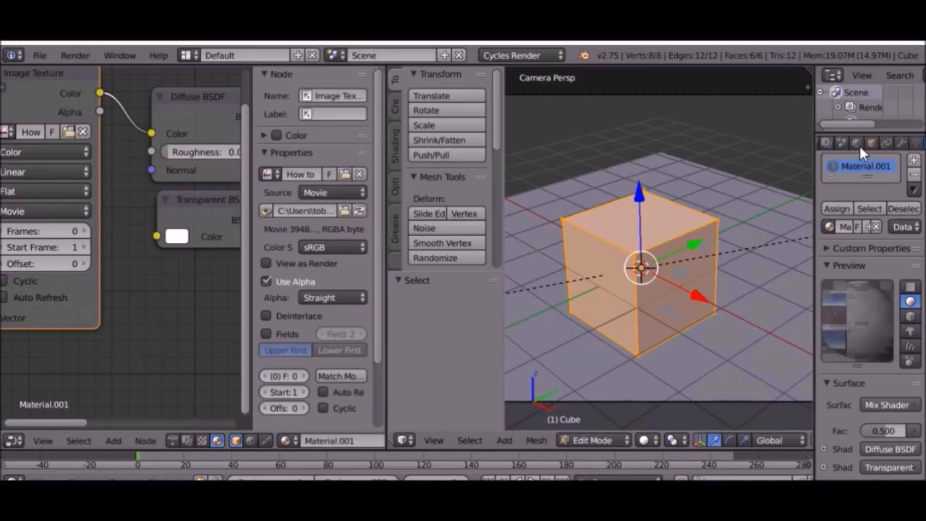
Set the Cycles render samples to 10 in the render sampling settings.
{"action": "left_click", "coordinate": [854, 144]}
{"action": "scroll", "coordinate": [832, 289], "scroll_direction": "down", "scroll_amount": 5}
{"action": "left_click", "coordinate": [887, 311]}
{"action": "type", "text": "10"}
{"action": "key", "text": "Return"}
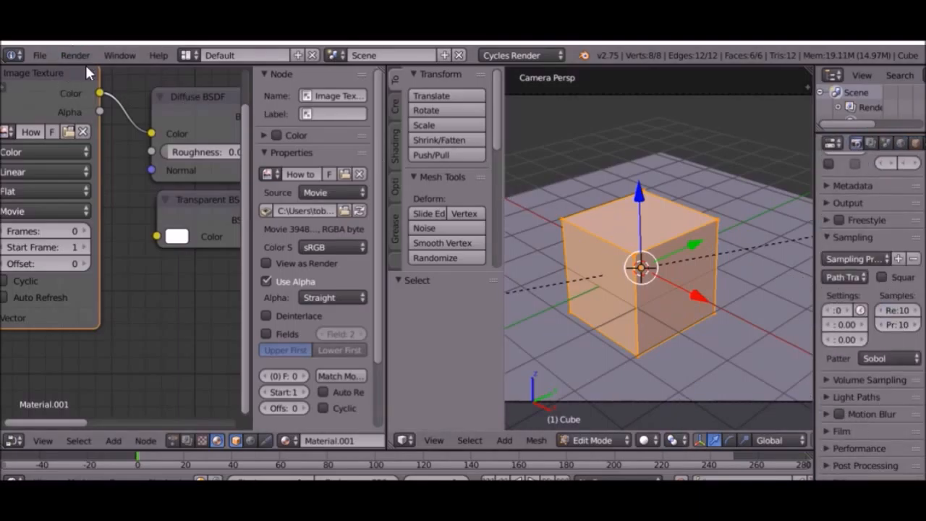
Render the scene again with 10 samples to examine the transparent textured cube, and close the render.
{"action": "left_click", "coordinate": [76, 56]}
{"action": "left_click", "coordinate": [101, 73]}
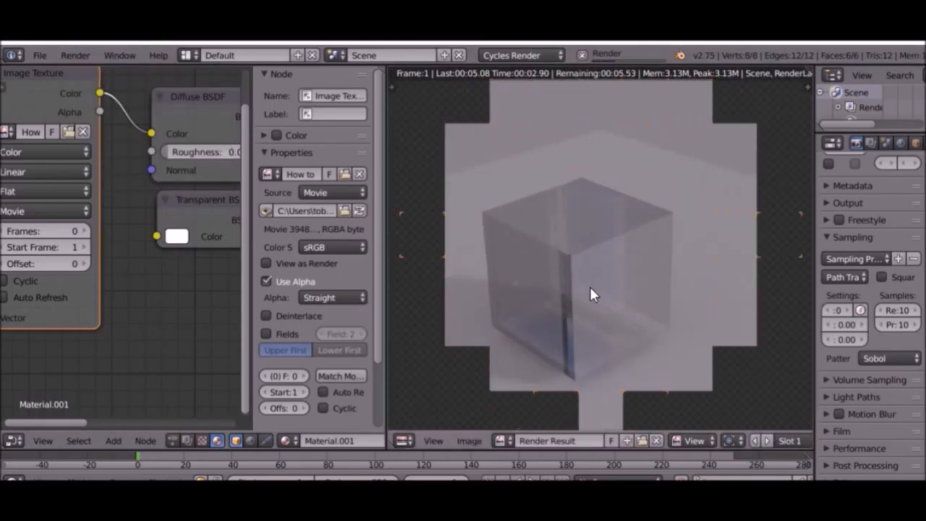
{"action": "key", "text": "Escape"}
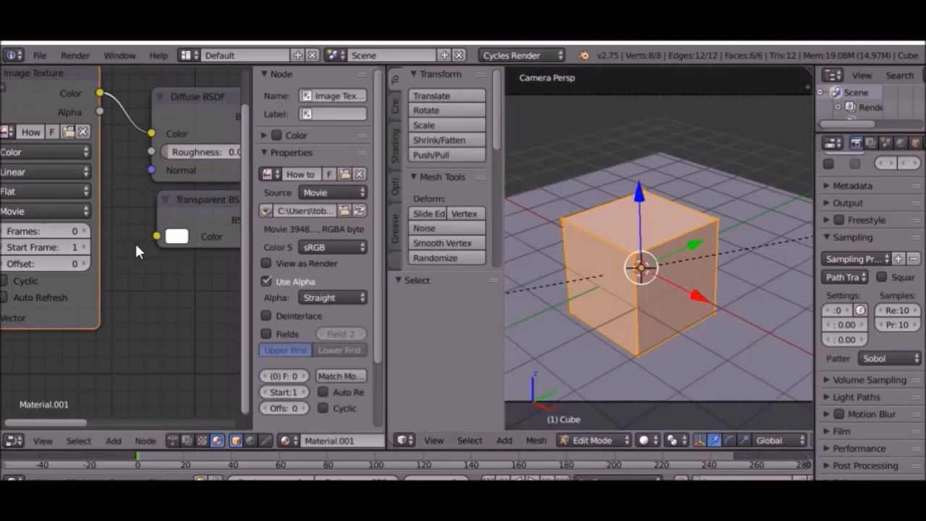
Delete the Transparent BSDF node from the cube's material.
{"action": "middle_click_drag", "start_coordinate": [134, 241], "coordinate": [97, 248]}
{"action": "left_click", "coordinate": [154, 204]}
{"action": "key", "text": "x"}
Add a Glossy BSDF node below the Diffuse BSDF and connect it to the Mix Shader's second shader input.
{"action": "key", "text": "shift+a"}
{"action": "left_click", "coordinate": [155, 204]}
{"action": "type", "text": "gl"}
{"action": "key", "text": "Return"}
{"action": "left_click", "coordinate": [105, 222]}
{"action": "scroll", "coordinate": [175, 229], "scroll_direction": "up", "scroll_amount": 2}
{"action": "middle_click_drag", "start_coordinate": [181, 250], "coordinate": [77, 271]}
{"action": "left_click_drag", "start_coordinate": [125, 273], "coordinate": [215, 141]}
Render the cube with the diffuse and glossy mix to check its look, and close the render.
{"action": "left_click", "coordinate": [76, 58]}
{"action": "left_click", "coordinate": [81, 73]}
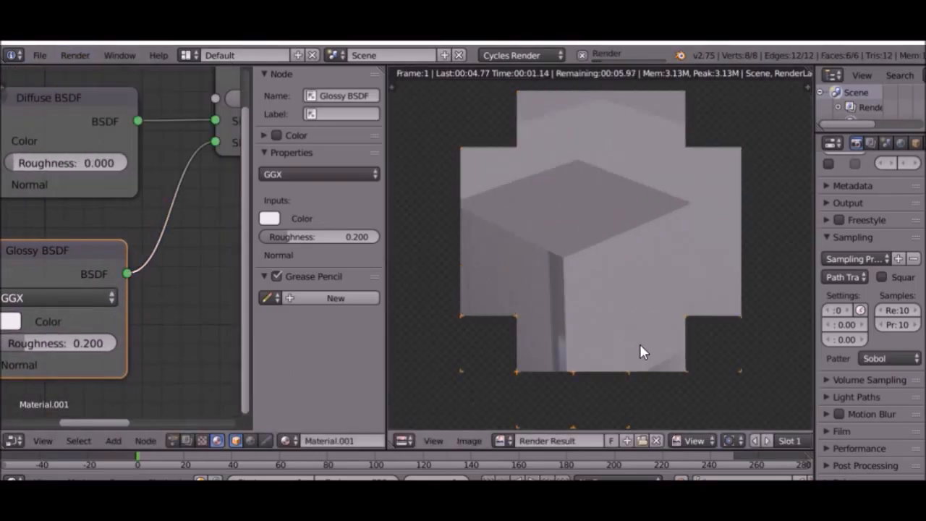
{"action": "key", "text": "Escape"}
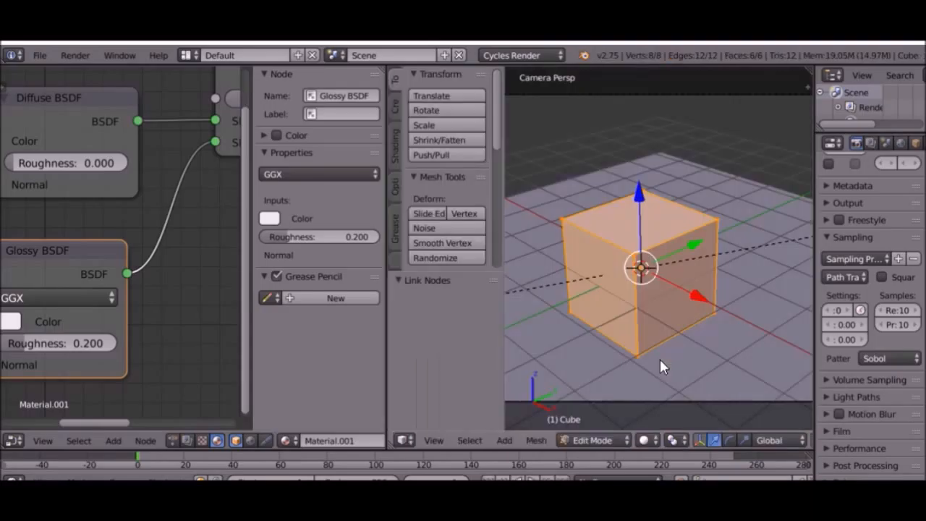
Unwrap the cube from the front view with Project From View.
{"action": "key", "text": "KP_1"}
{"action": "key", "text": "u"}
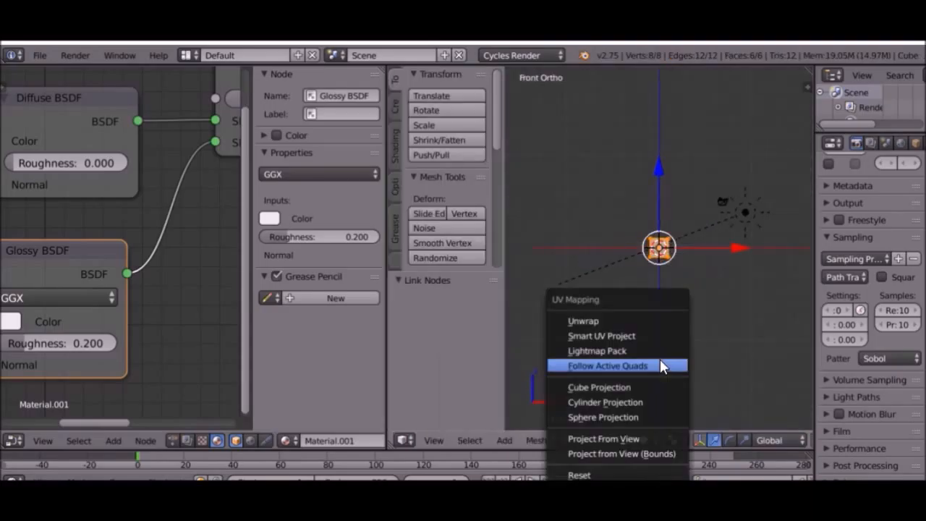
{"action": "left_click", "coordinate": [641, 437]}
Return to the camera view and render the cube to check the projected texture, closing the render after a look.
{"action": "key", "text": "KP_0"}
{"action": "left_click", "coordinate": [75, 55]}
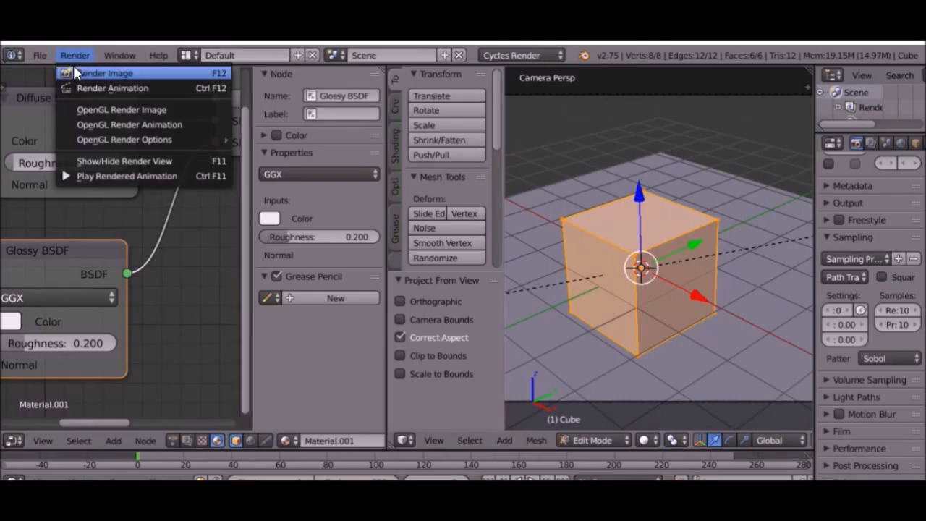
{"action": "left_click", "coordinate": [73, 66]}
{"action": "key", "text": "Escape"}
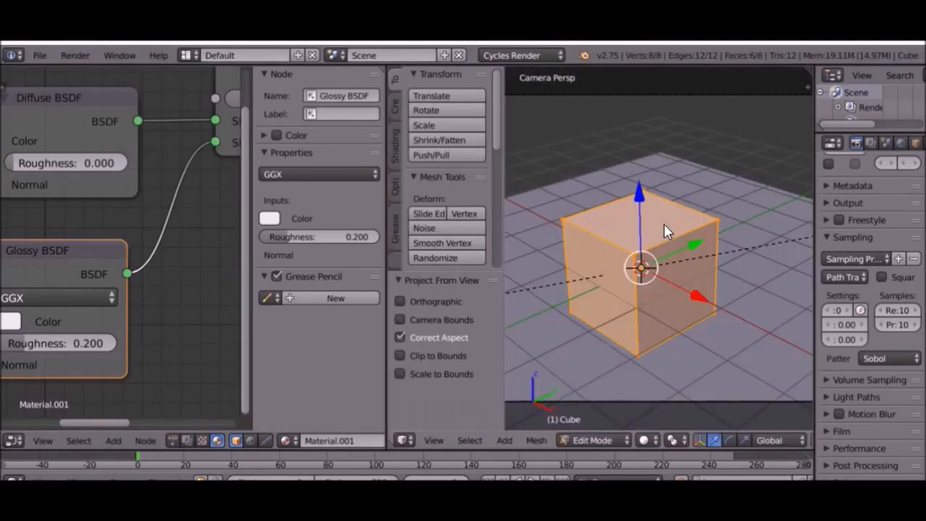
Fill the front view with the cube and unwrap it again with Project From View.
{"action": "key", "text": "KP_1"}
{"action": "scroll", "coordinate": [667, 214], "scroll_direction": "up", "scroll_amount": 8}
{"action": "scroll", "coordinate": [707, 289], "scroll_direction": "up", "scroll_amount": 2}
{"action": "key", "text": "u"}
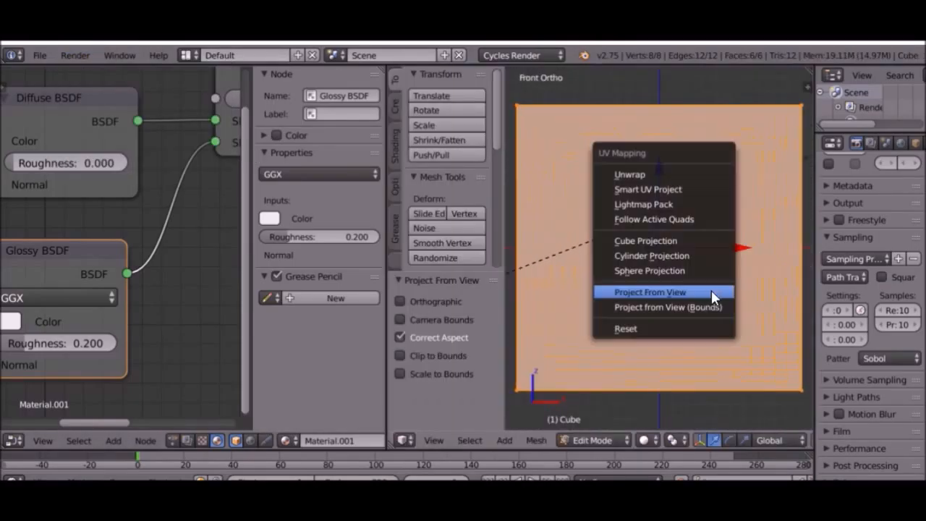
{"action": "left_click", "coordinate": [706, 297]}
Render the camera view to examine how the larger projection maps the texture onto the cube, and close the result.
{"action": "key", "text": "KP_0"}
{"action": "left_click", "coordinate": [72, 55]}
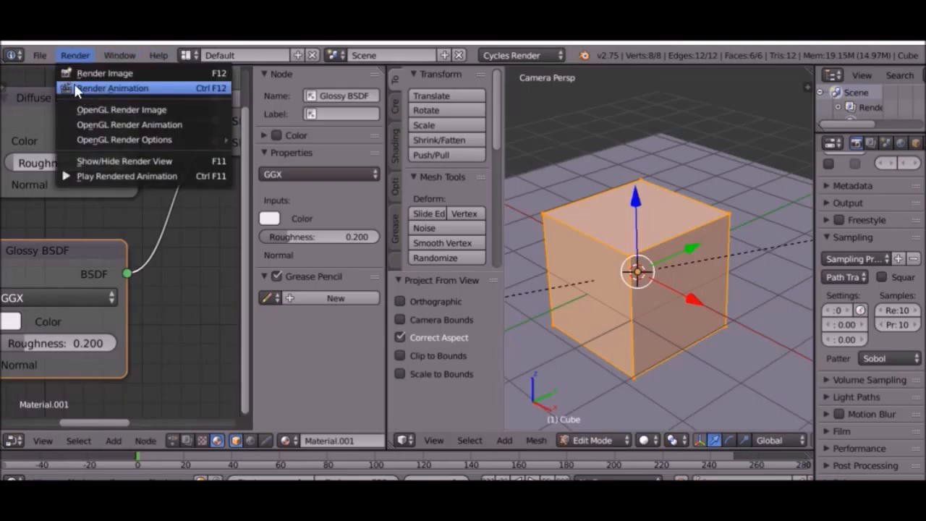
{"action": "left_click", "coordinate": [102, 73]}
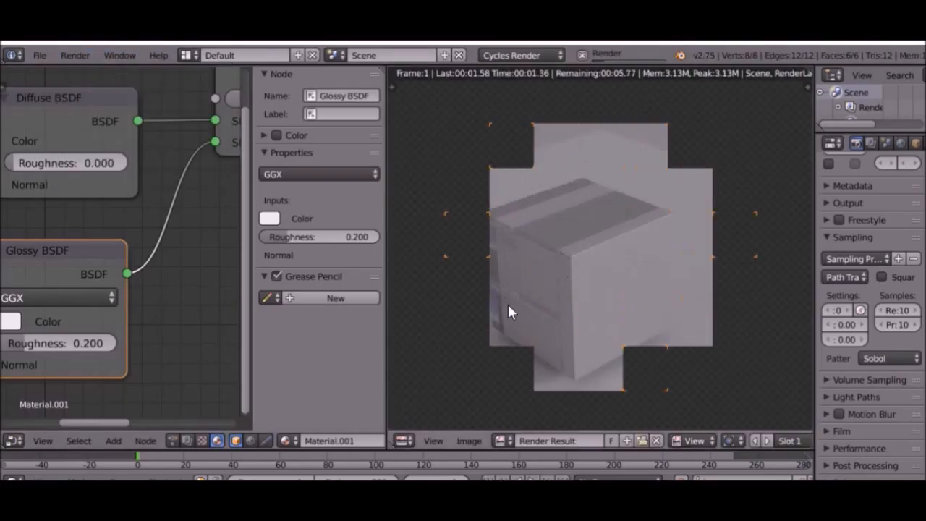
{"action": "left_click_drag", "start_coordinate": [495, 253], "coordinate": [492, 116]}
{"action": "scroll", "coordinate": [630, 269], "scroll_direction": "down", "scroll_amount": 3}
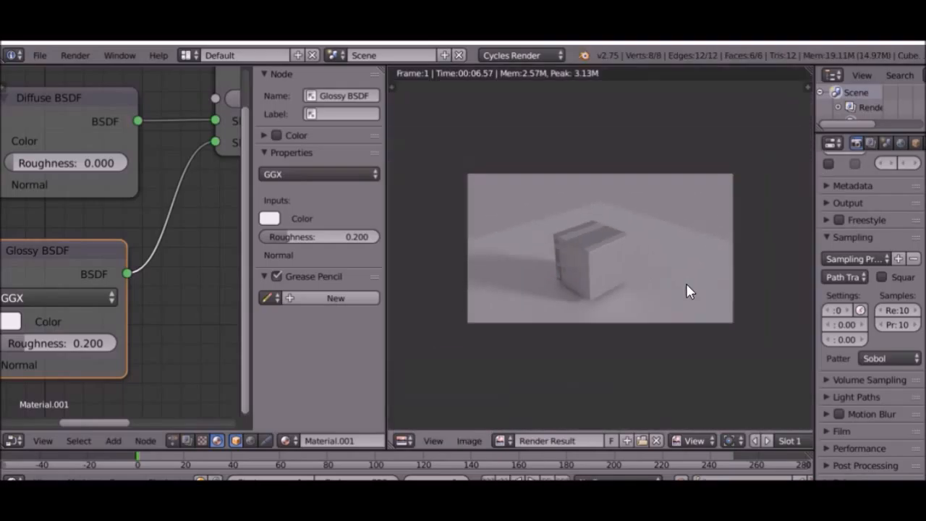
{"action": "key", "text": "Escape"}
Leave Edit Mode on the cube and bring the Diffuse and Glossy BSDF nodes fully into view.
{"action": "key", "text": "Tab"}
{"action": "scroll", "coordinate": [646, 265], "scroll_direction": "down", "scroll_amount": 2}
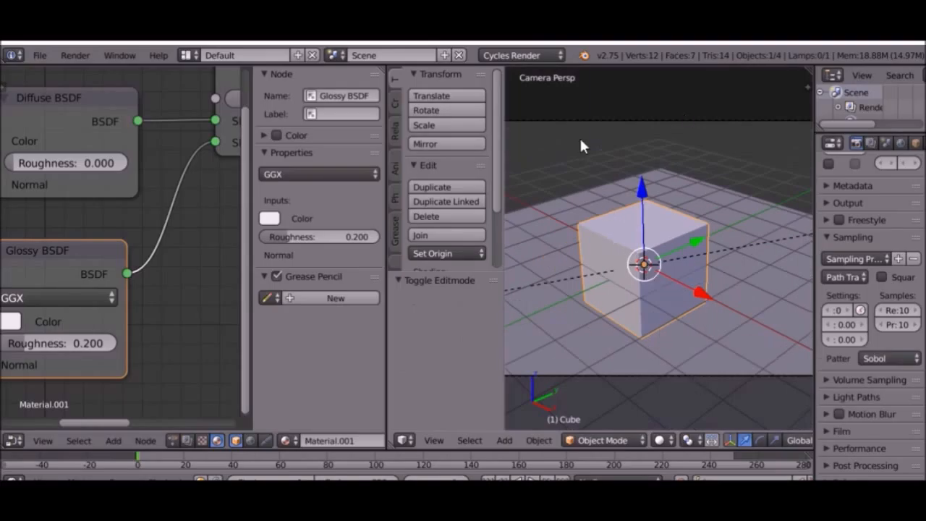
{"action": "scroll", "coordinate": [52, 217], "scroll_direction": "down", "scroll_amount": 3}
{"action": "middle_click_drag", "start_coordinate": [20, 200], "coordinate": [92, 246]}
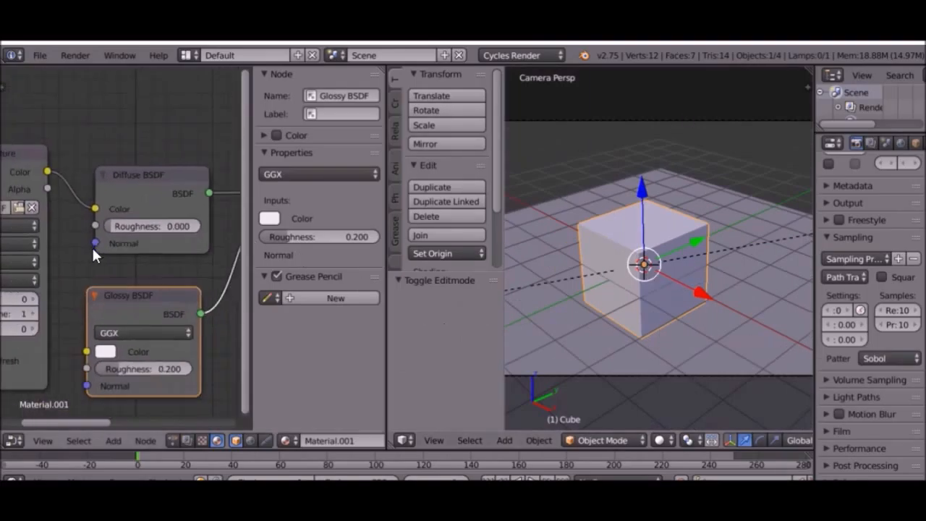